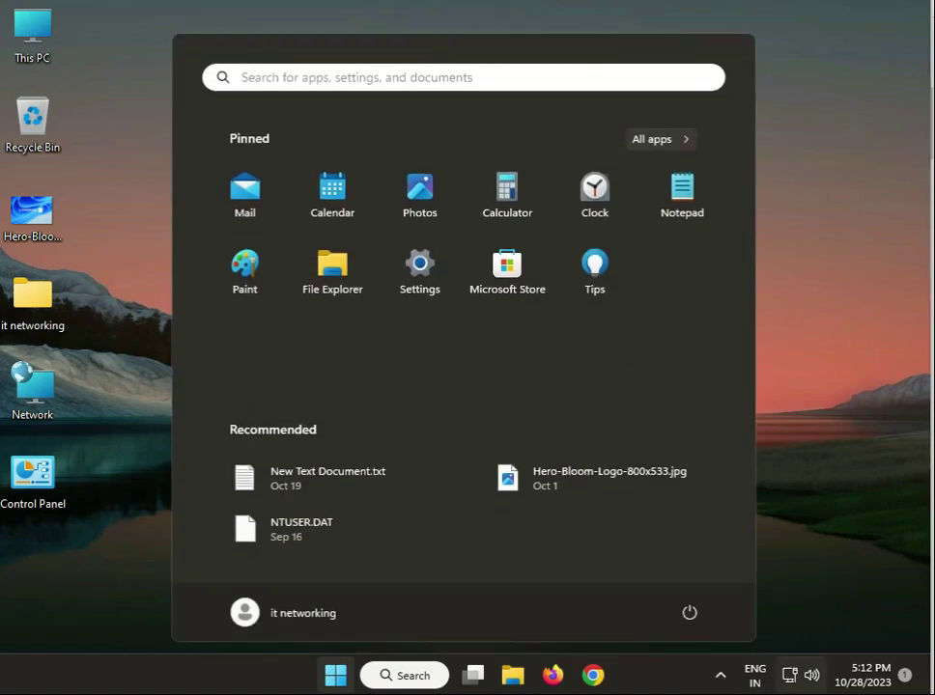
# - Look at the PC's power options for restarting or shutting down, and dismiss them without choosing one
pyautogui.click(689, 614)
pyautogui.click(686, 552)
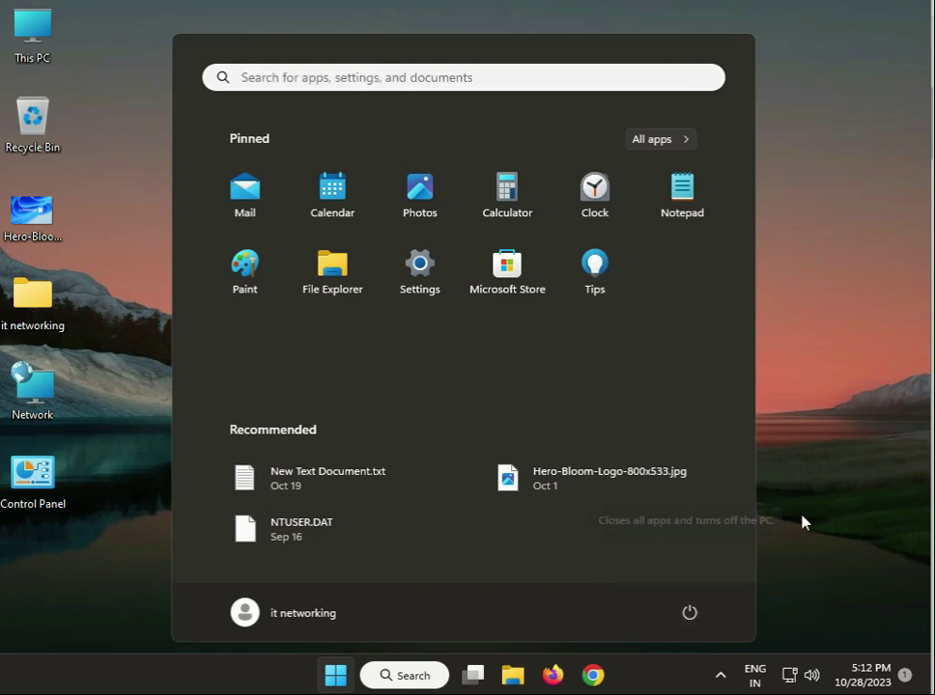
pyautogui.click(140, 516)
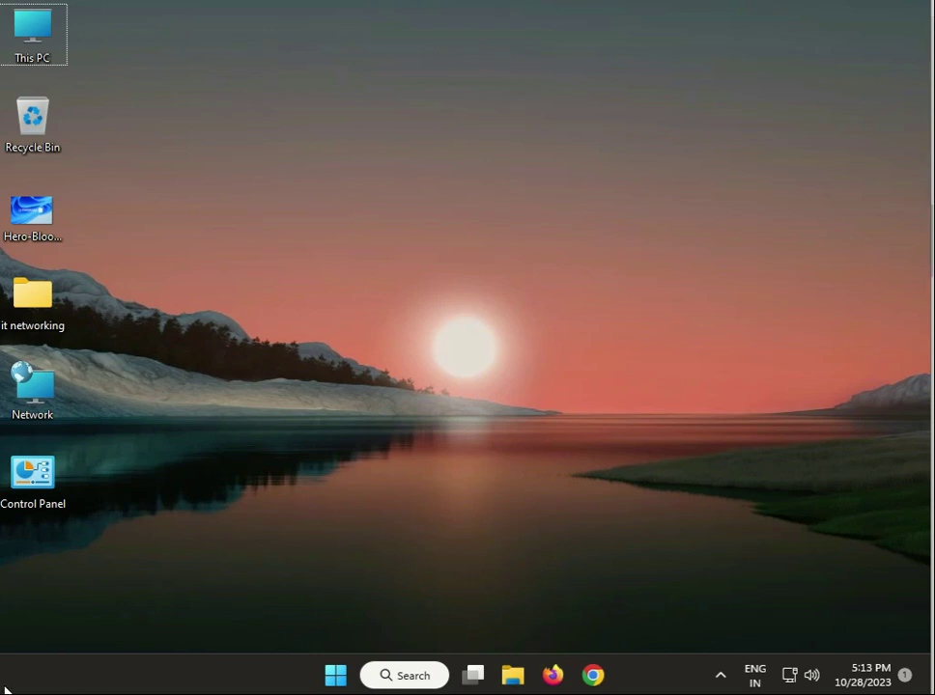
# - Locate the Windows Update troubleshooter among the other troubleshooters in the system settings, and close Settings
pyautogui.click(329, 677)
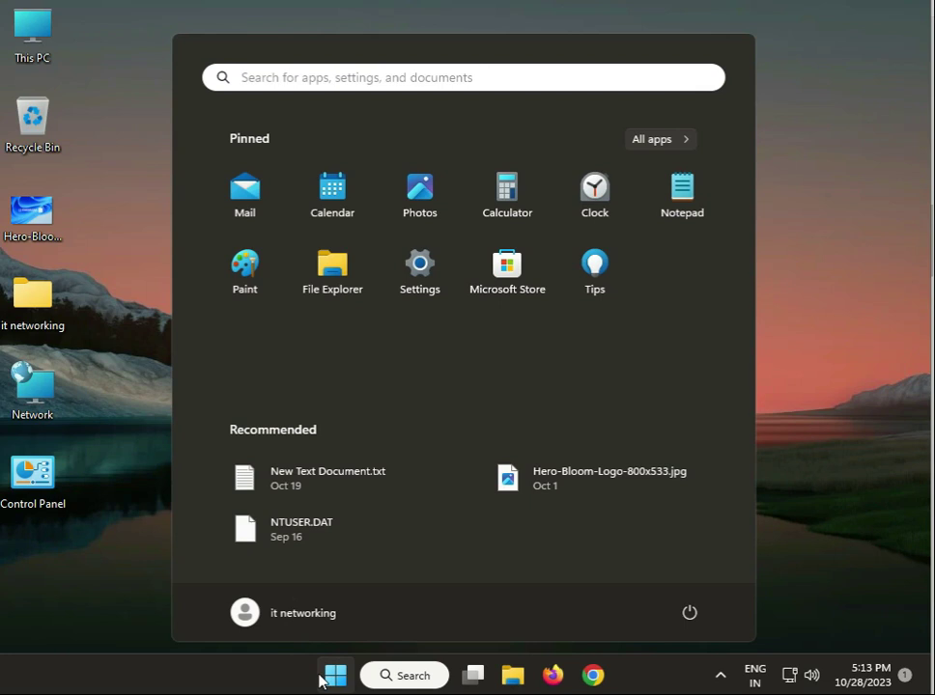
pyautogui.click(428, 282)
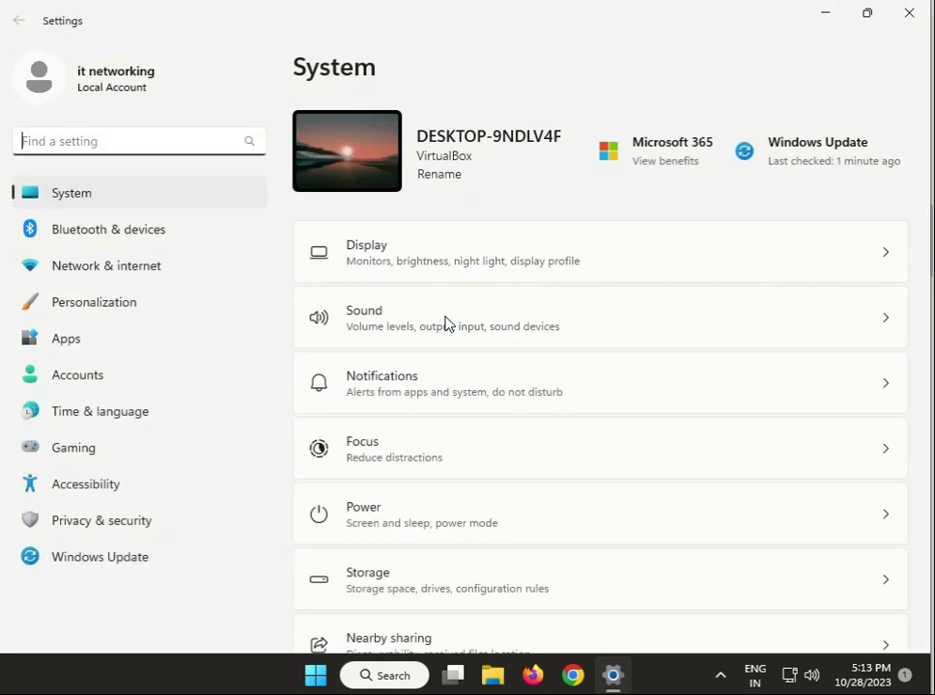
pyautogui.scroll(-4, 555, 419)
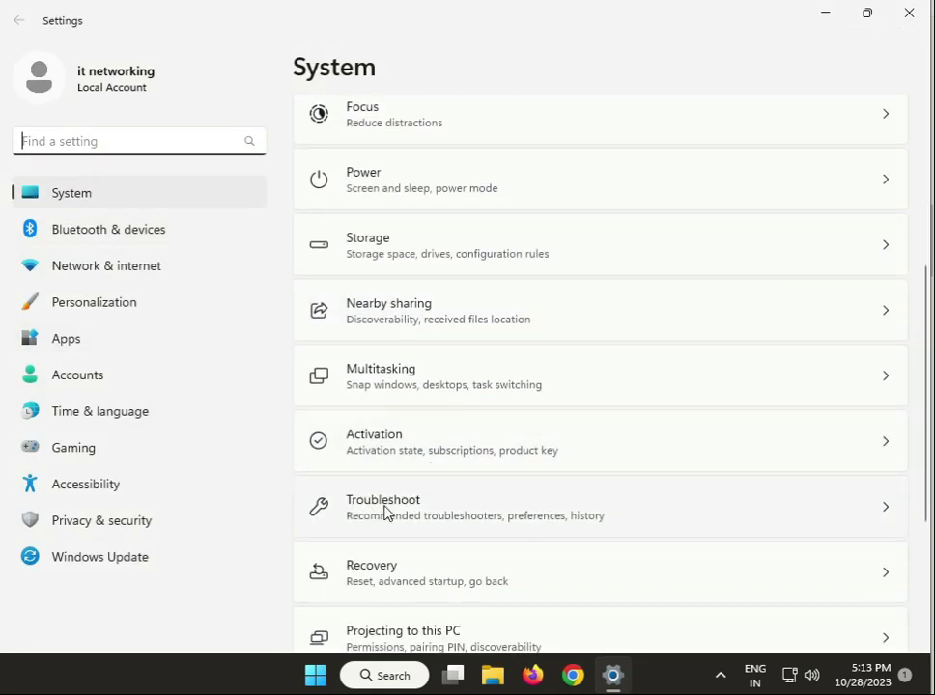
pyautogui.click(385, 512)
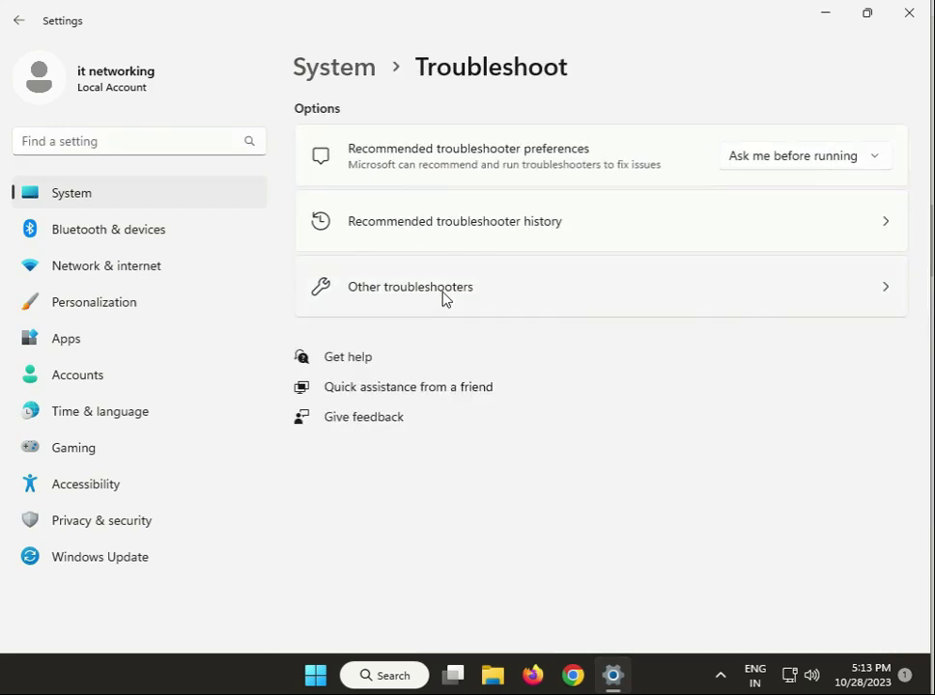
pyautogui.click(446, 299)
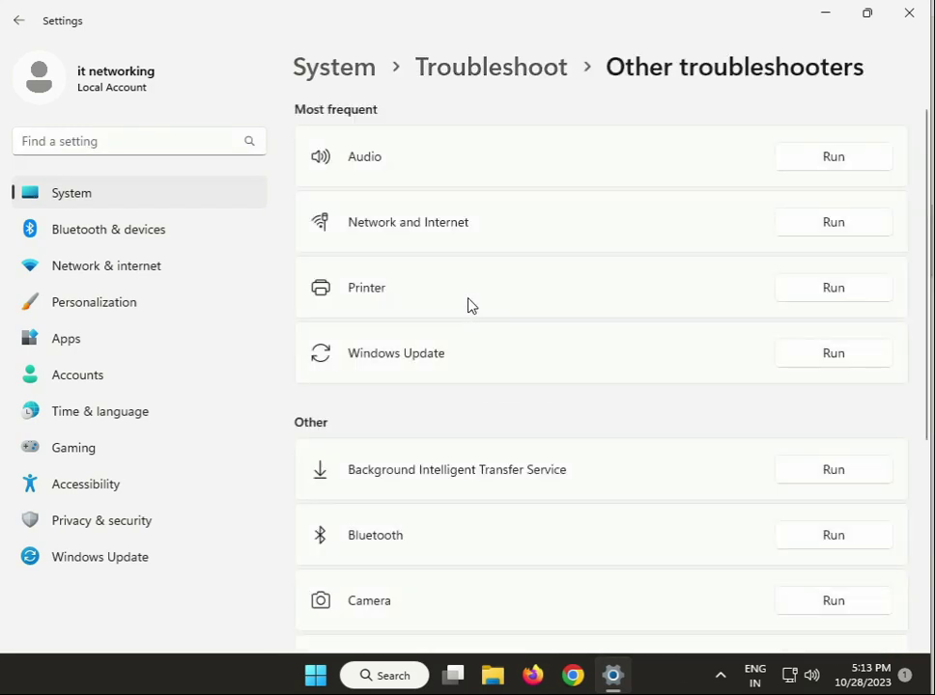
pyautogui.scroll(-3, 516, 387)
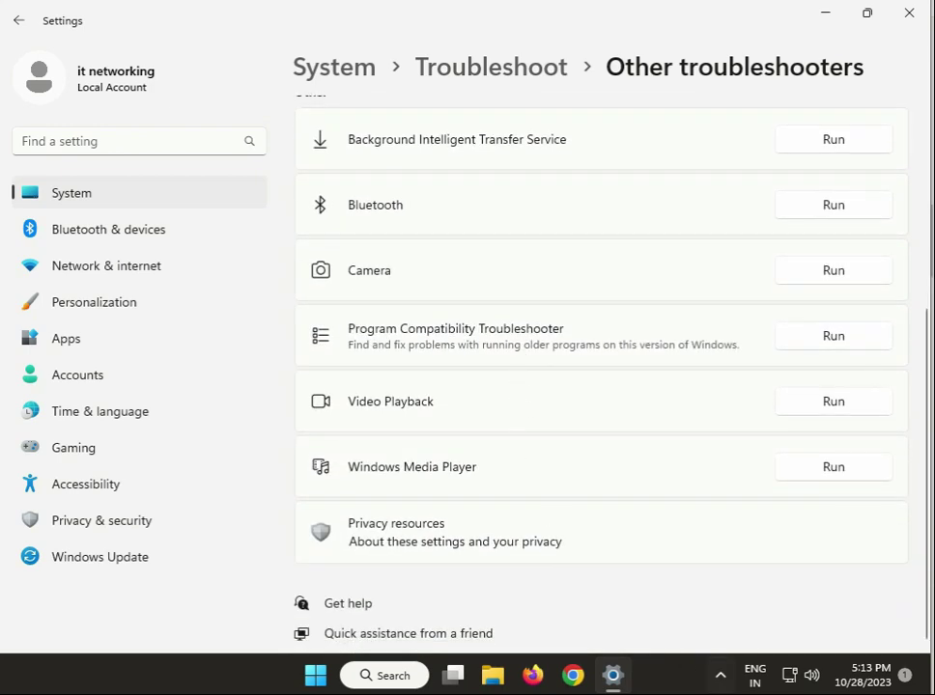
pyautogui.scroll(4, 611, 455)
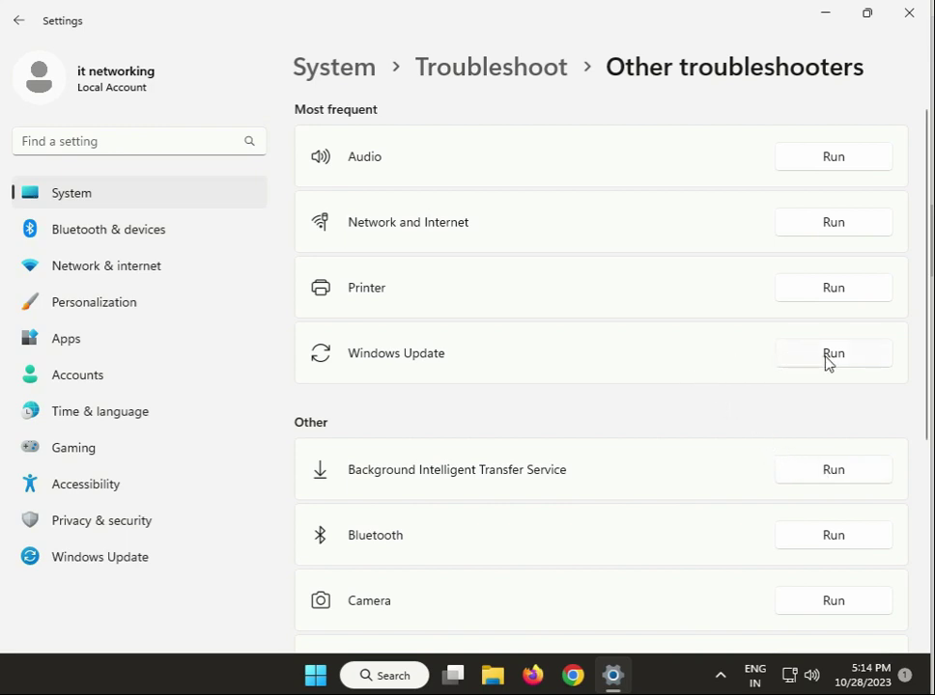
pyautogui.click(907, 14)
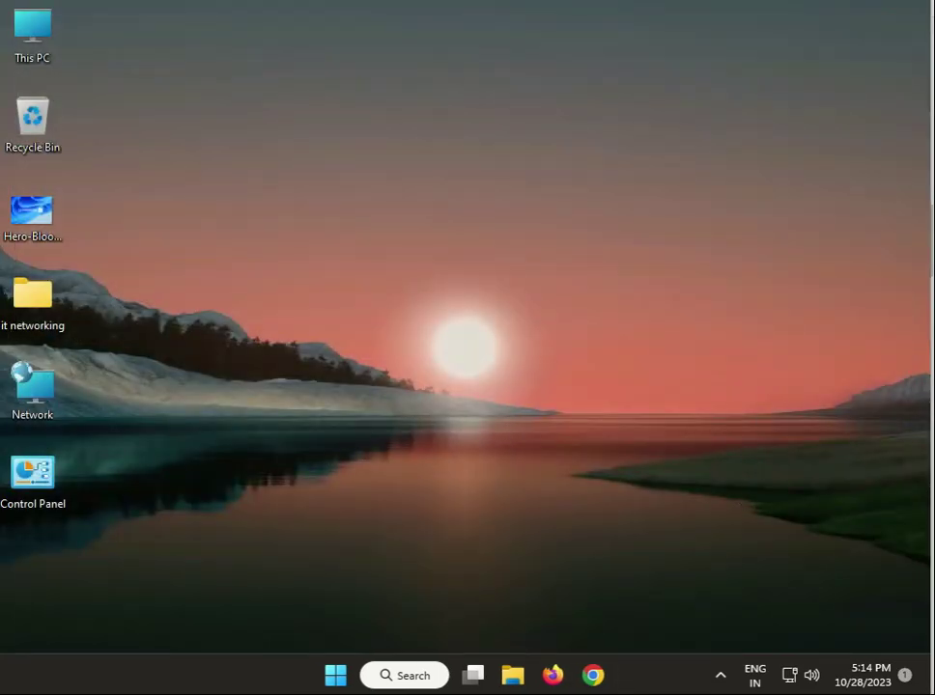
# - Reset OneDrive by running the command %localappdata%\Microsoft\OneDrive\onedrive.exe /reset
pyautogui.press('super+r')
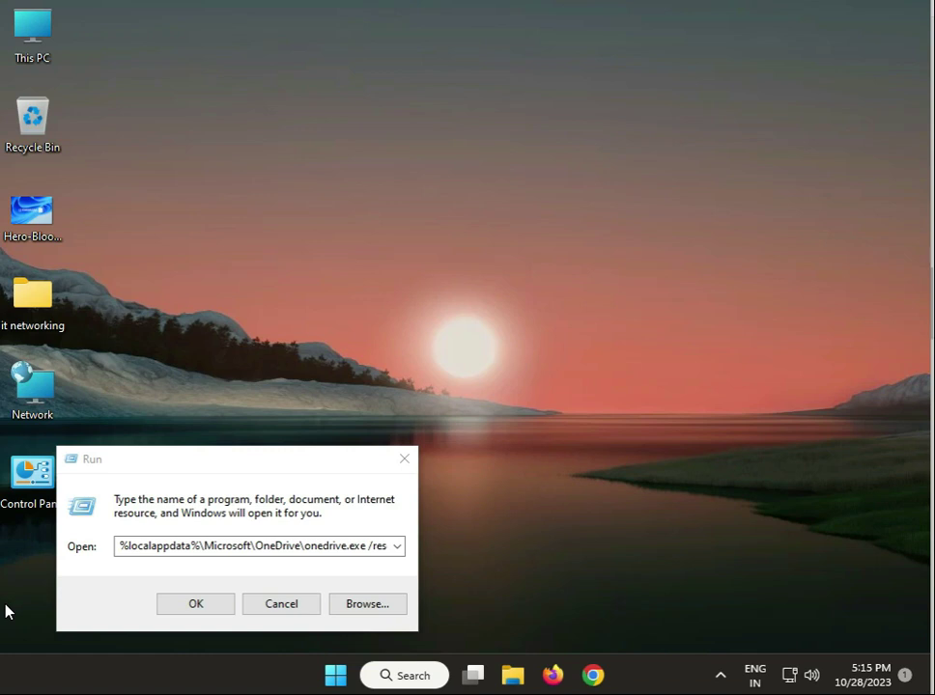
pyautogui.click(167, 583)
pyautogui.click(175, 550)
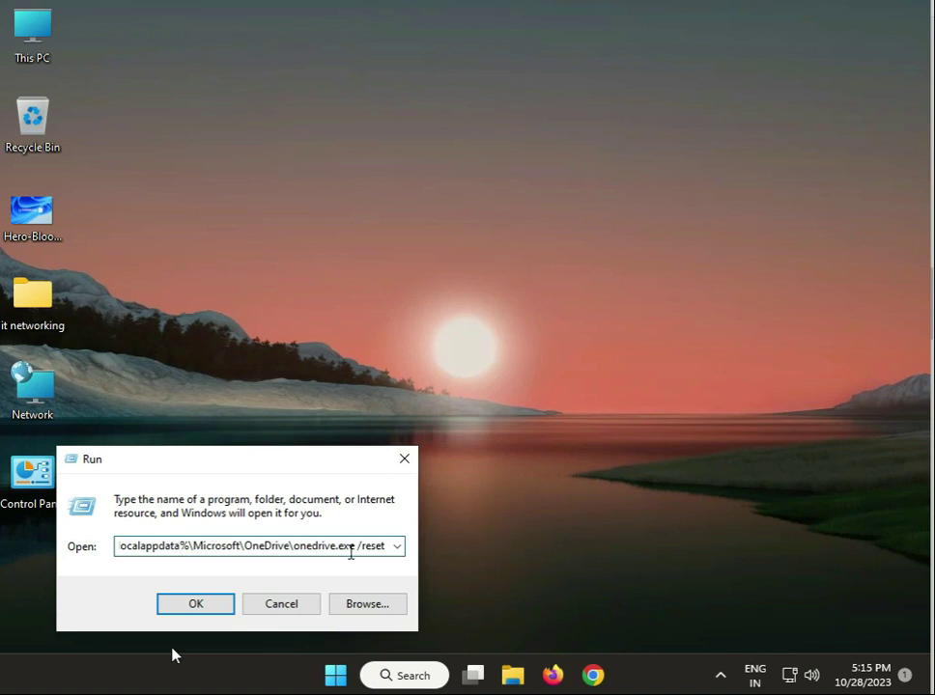
pyautogui.moveTo(386, 551); pyautogui.dragTo(119, 555)
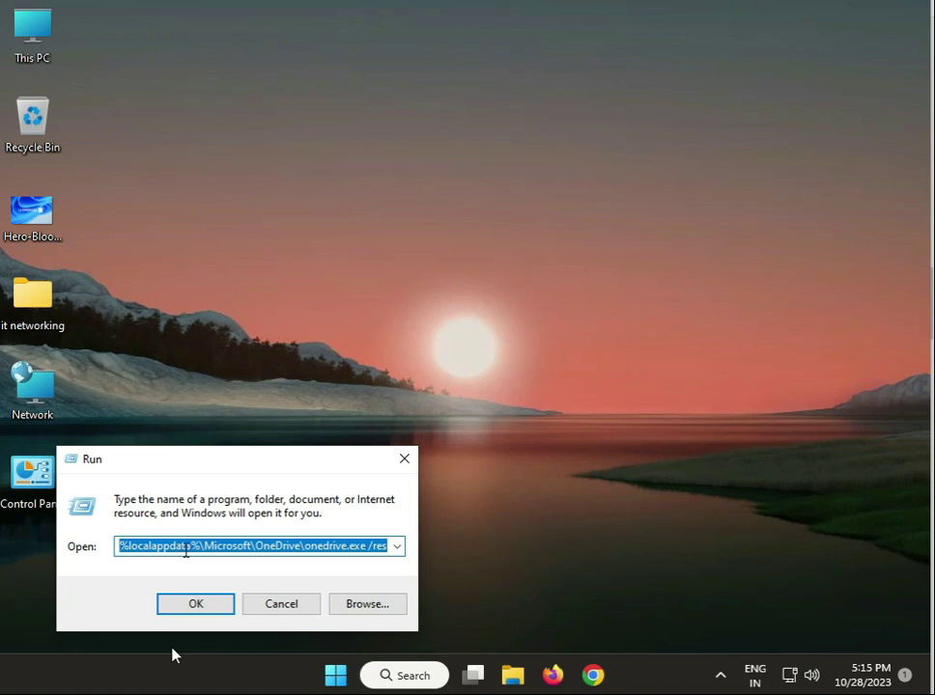
pyautogui.click(194, 606)
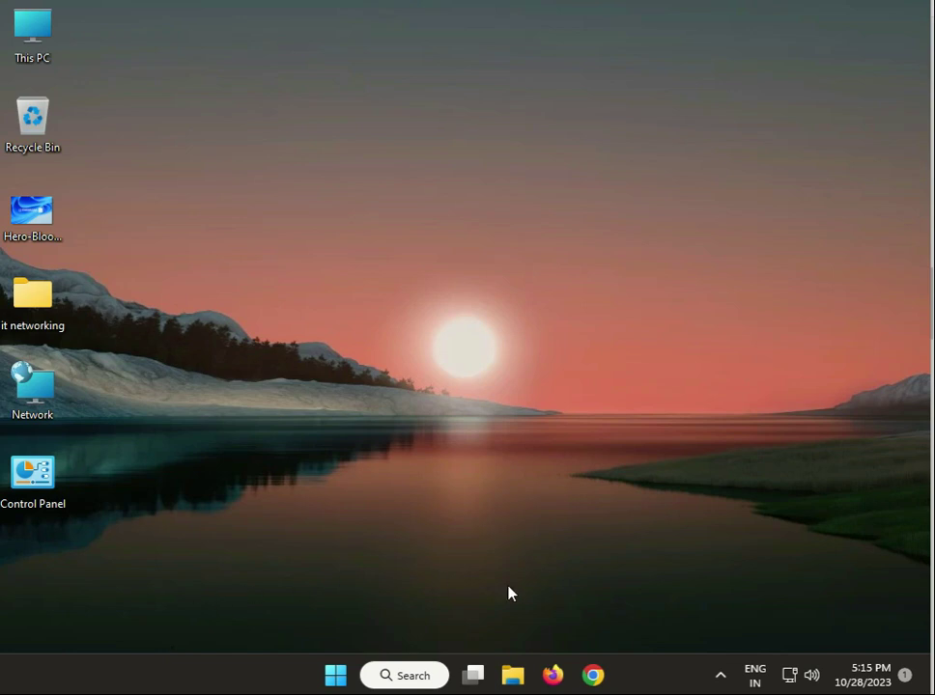
# - Try to reset OneDrive by running %programfiles(x86)%\Microsoft OneDrive\onedrive.exe /reset, and close the Run dialog
pyautogui.press('super+r')
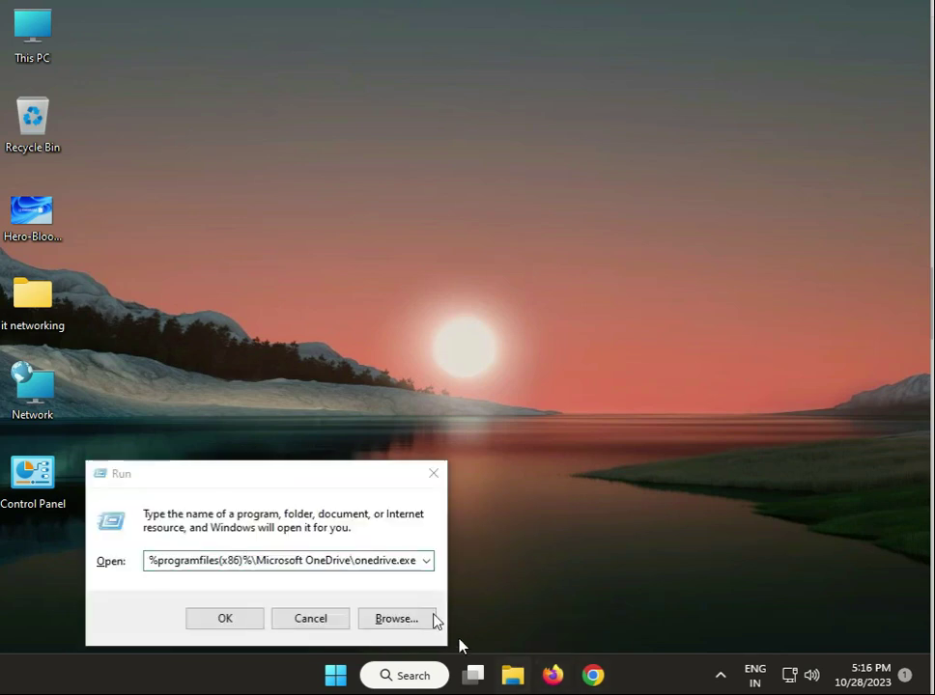
pyautogui.moveTo(307, 462); pyautogui.dragTo(319, 451)
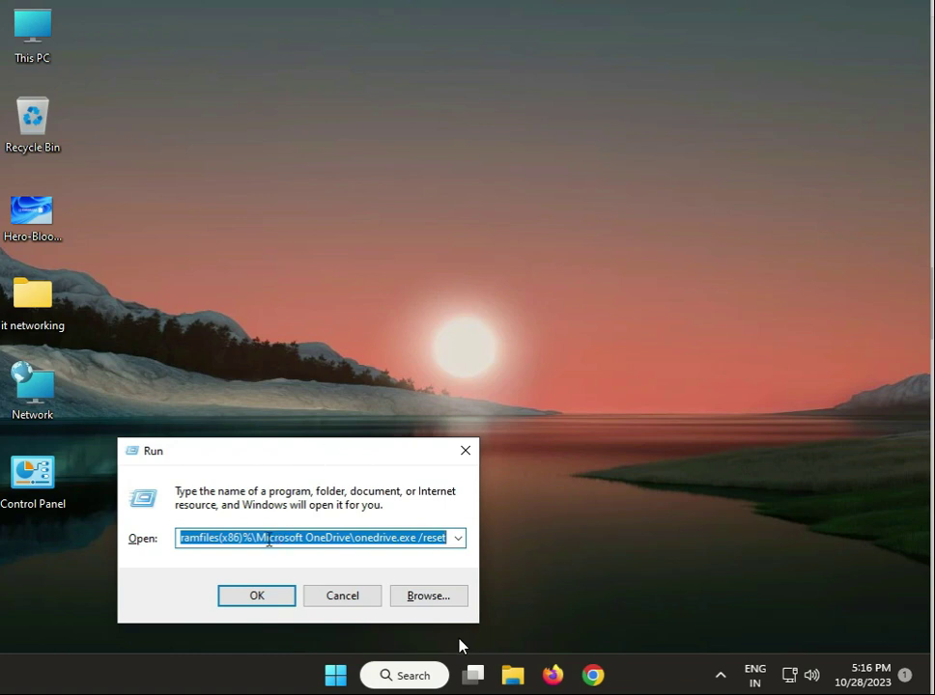
pyautogui.moveTo(273, 541); pyautogui.dragTo(177, 557)
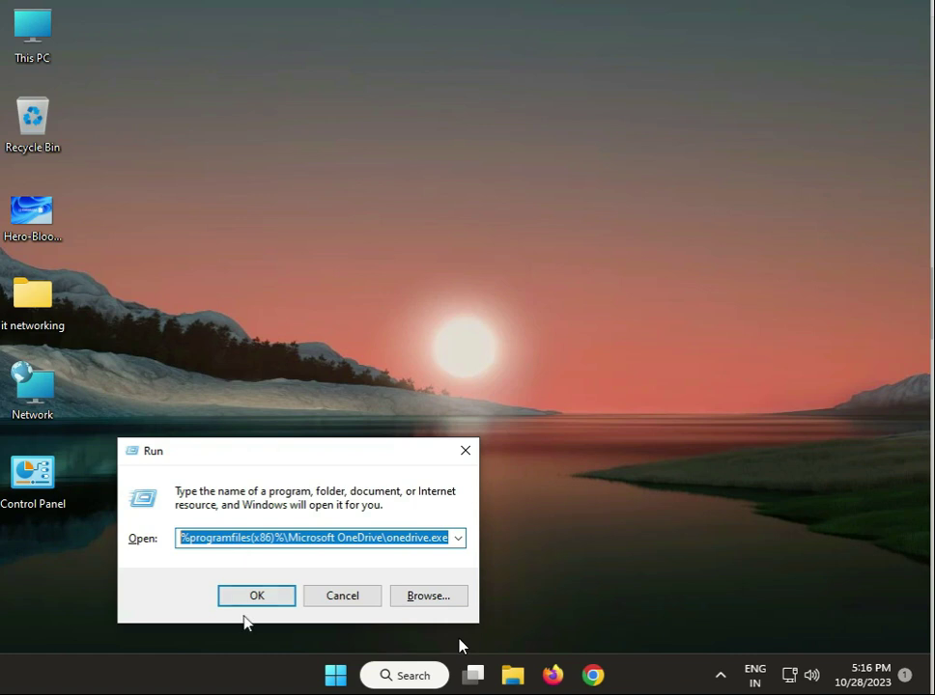
pyautogui.click(256, 602)
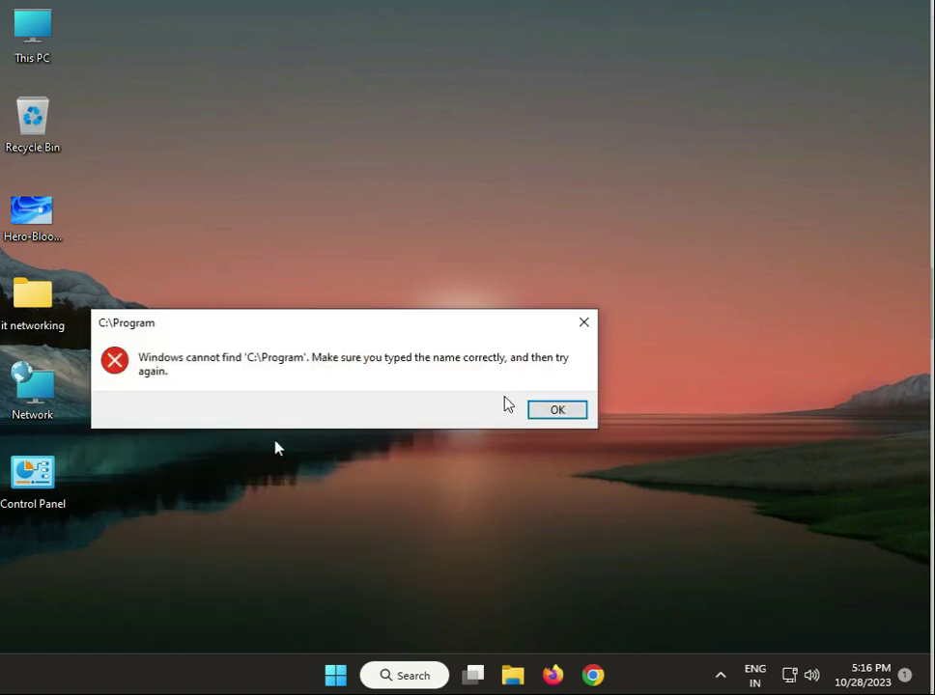
pyautogui.click(545, 410)
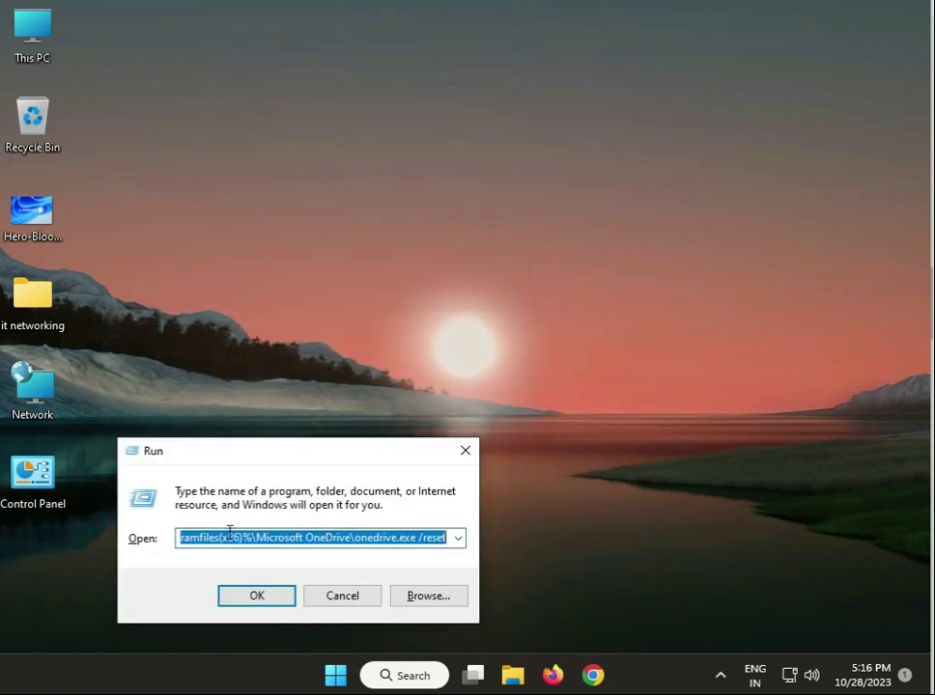
pyautogui.moveTo(238, 538); pyautogui.dragTo(229, 539)
pyautogui.click(457, 458)
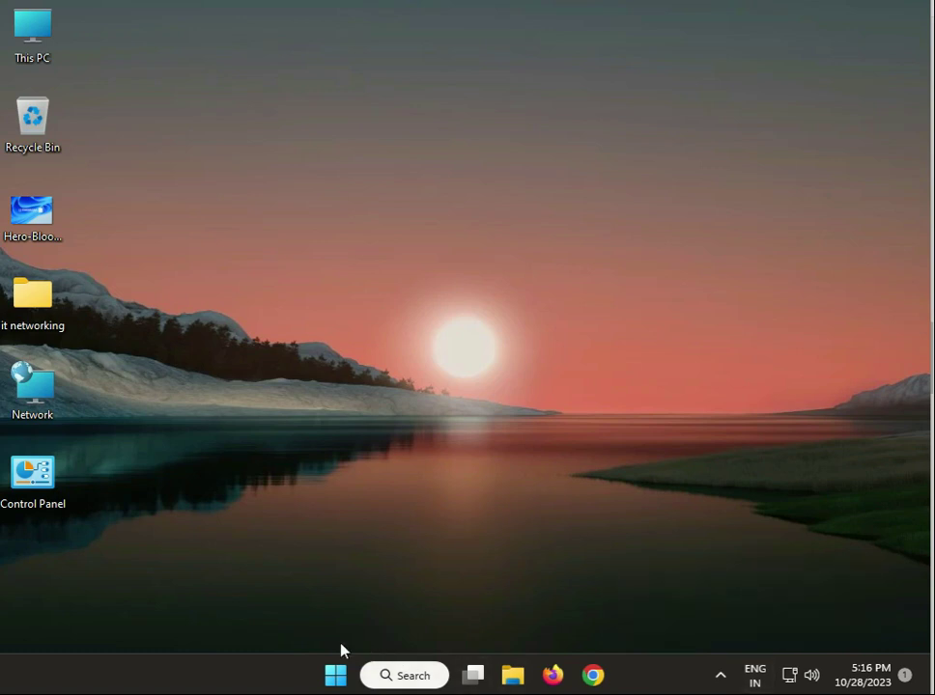
# - Locate the Network and Internet troubleshooter among the other troubleshooters in the system settings, and close Settings
pyautogui.click(334, 674)
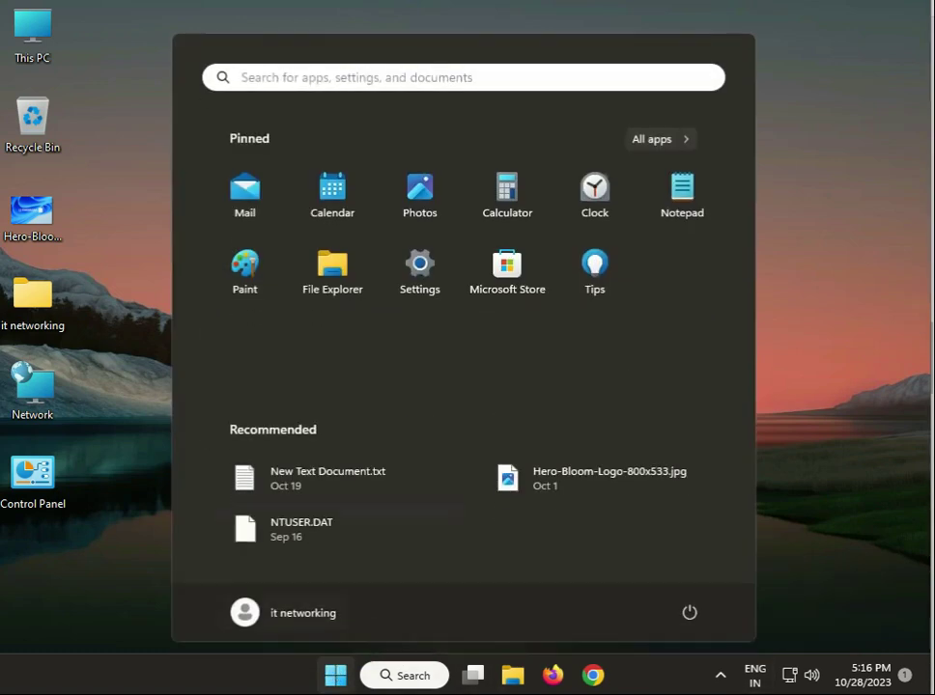
pyautogui.click(419, 282)
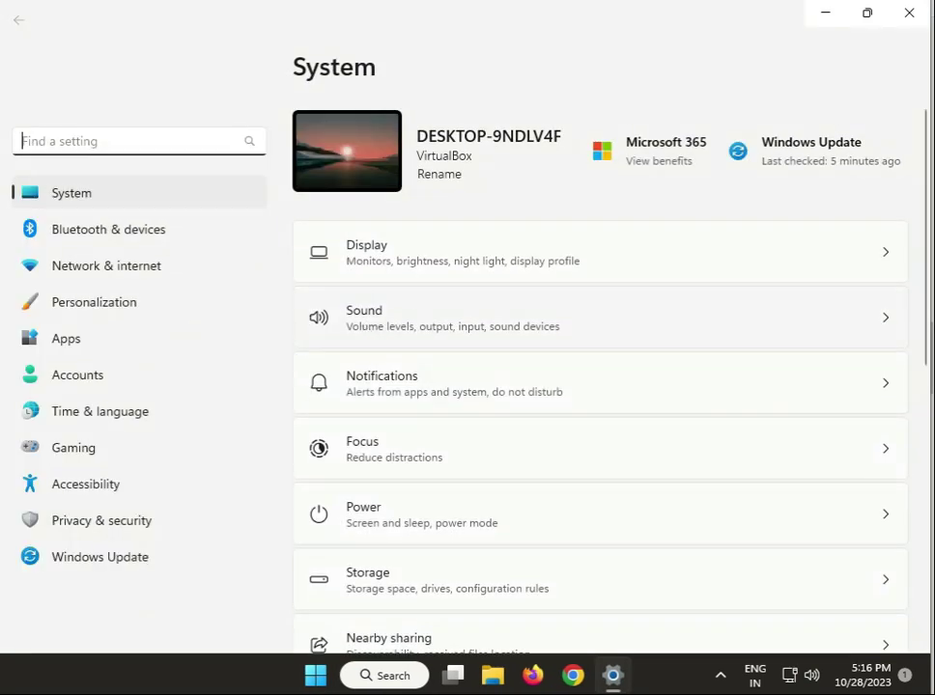
pyautogui.scroll(-4, 572, 514)
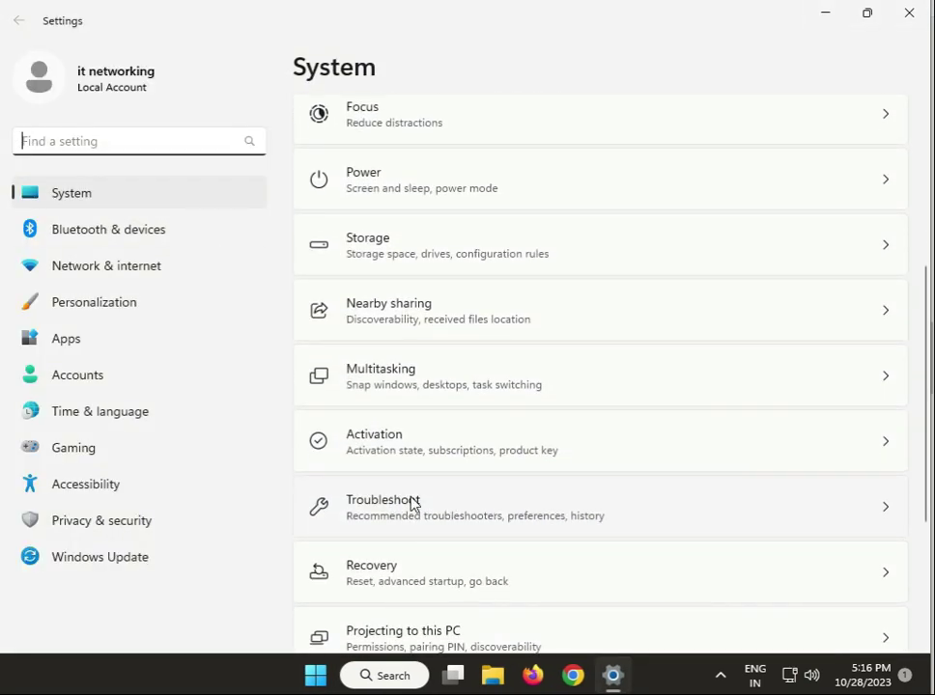
pyautogui.click(414, 504)
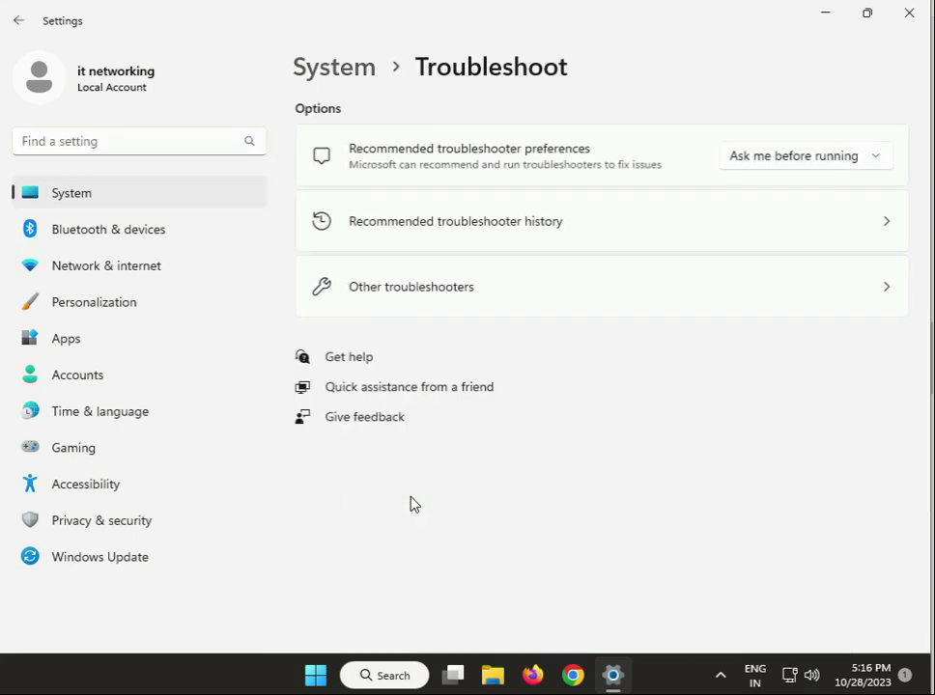
pyautogui.click(443, 310)
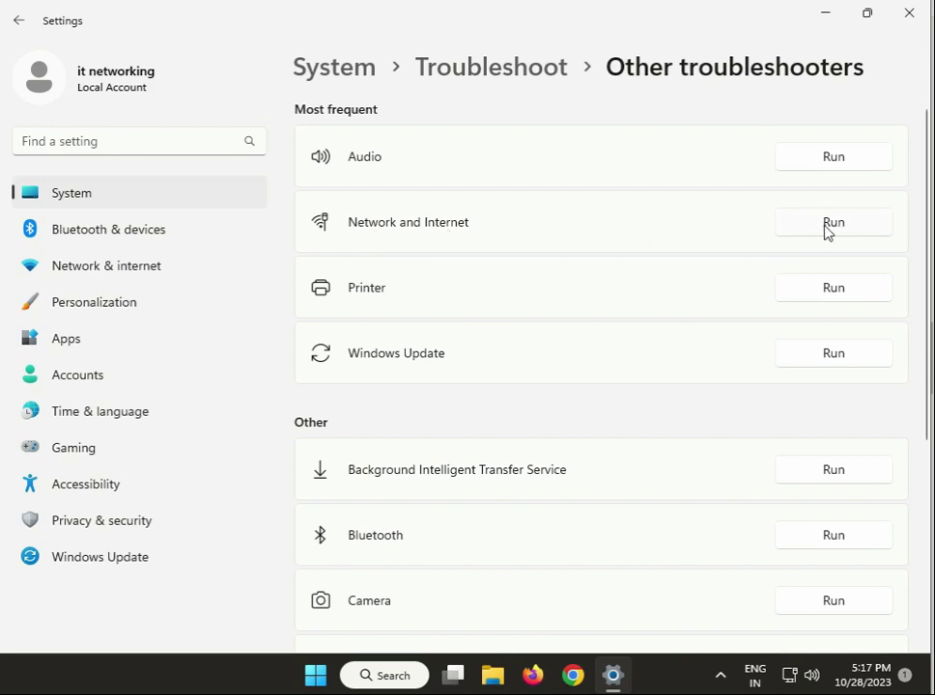
pyautogui.click(908, 25)
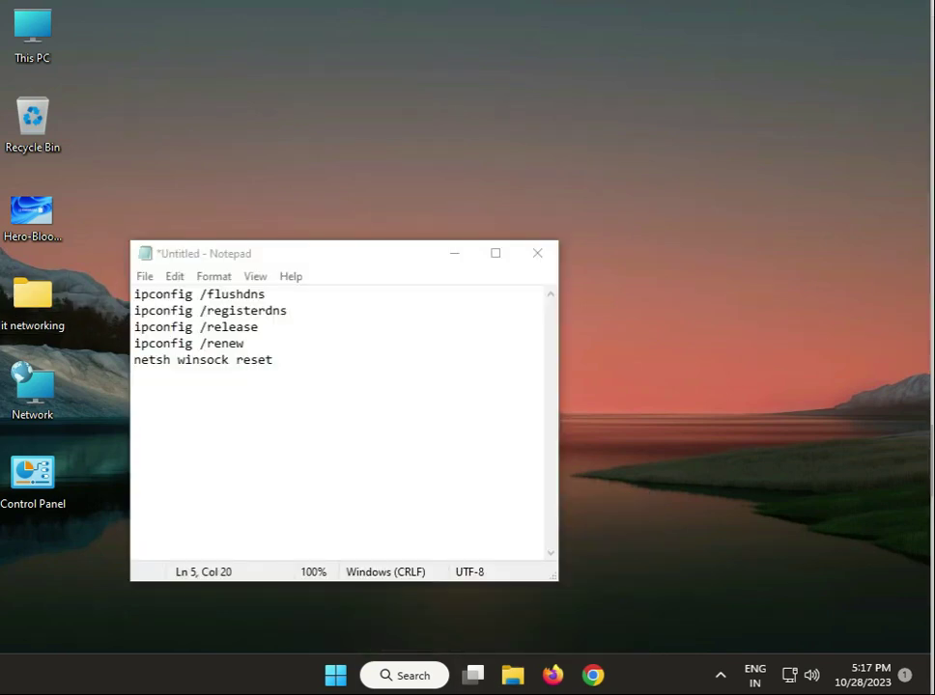
# - Find Command Prompt by searching for cmd and open it as administrator
pyautogui.click(336, 675)
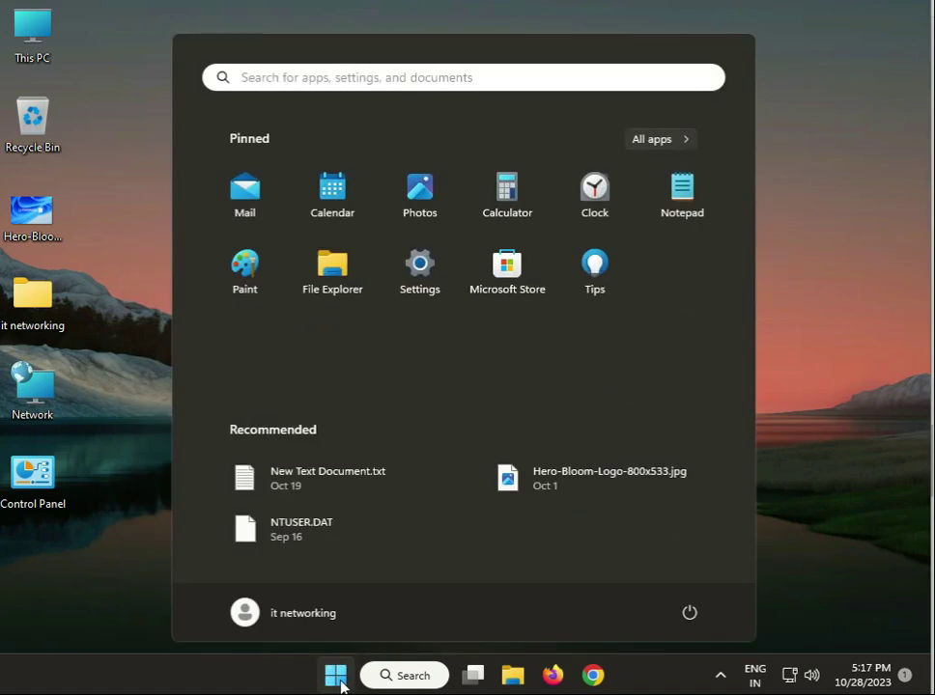
pyautogui.write('cmd')
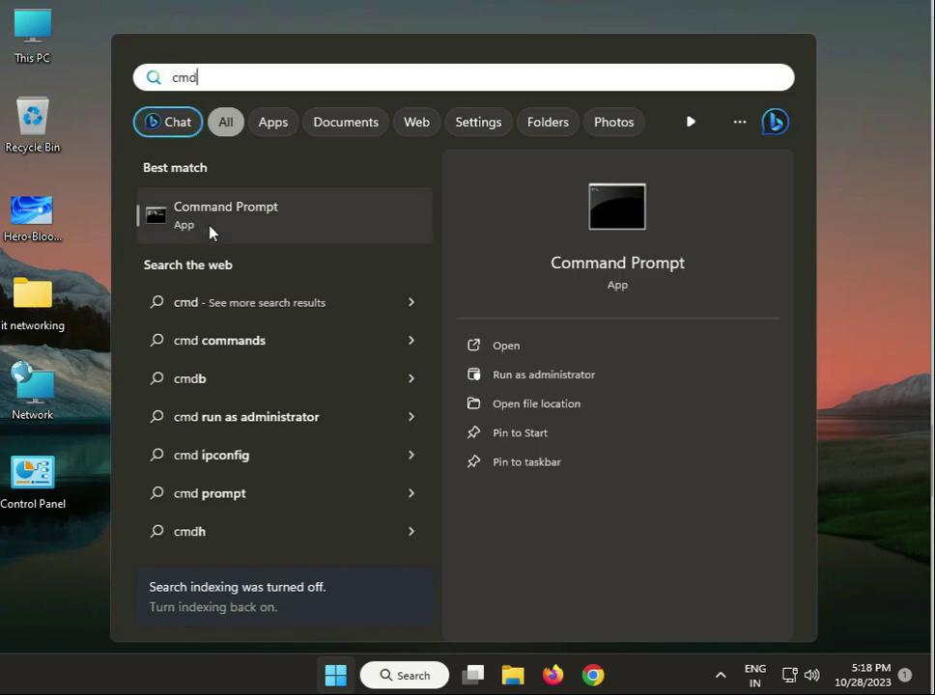
pyautogui.click(521, 376)
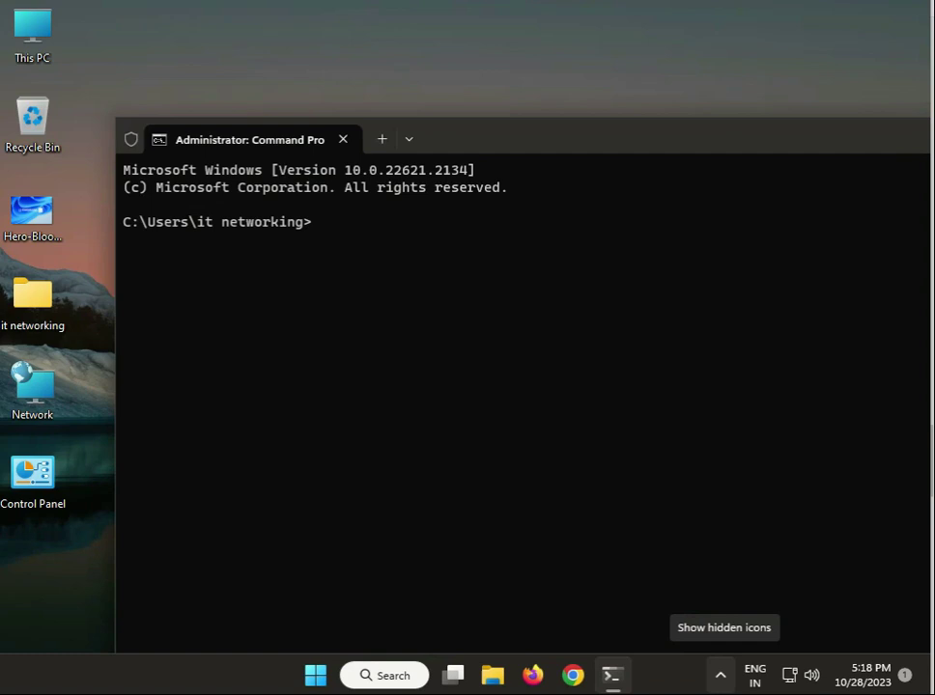
# - Bring the Notepad list of network reset commands over the Command Prompt and highlight the ipconfig /flushdns line
pyautogui.hotkey('alt', 'Tab')
pyautogui.moveTo(287, 258); pyautogui.dragTo(552, 228)
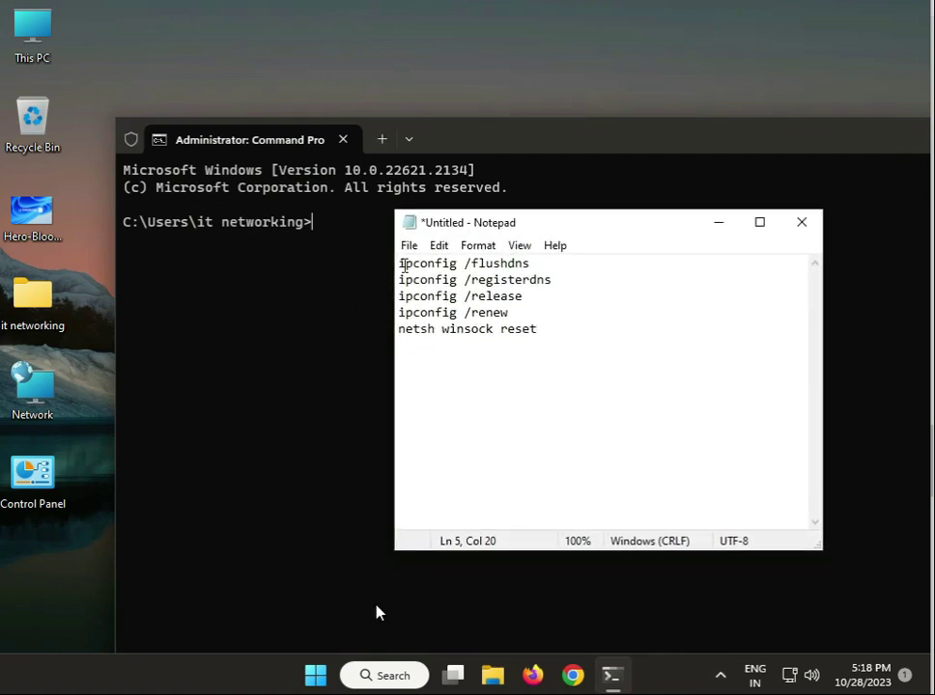
pyautogui.moveTo(398, 263); pyautogui.dragTo(530, 263)
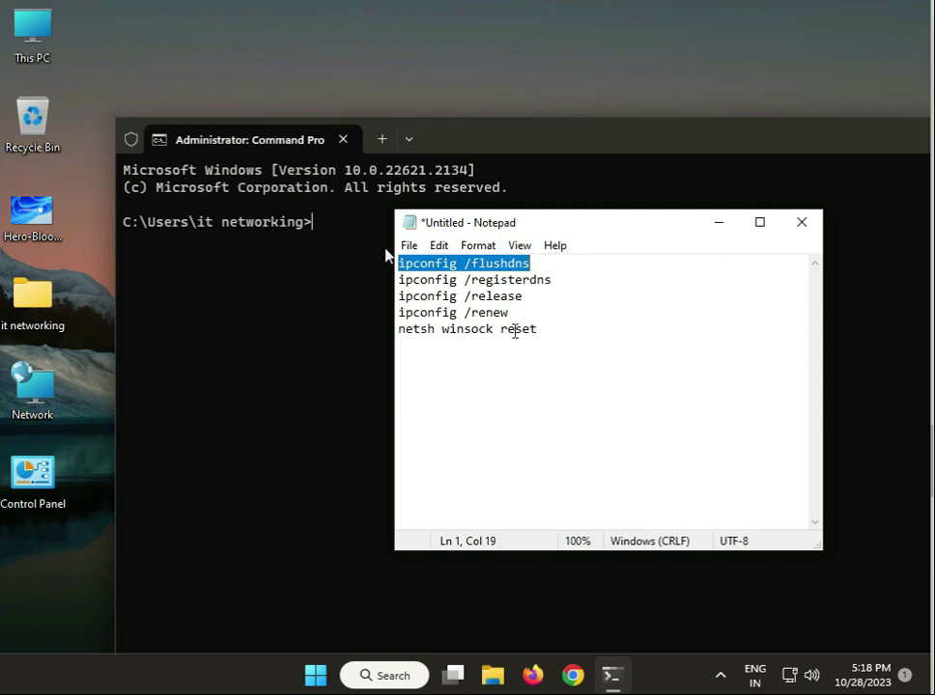
# - Close the untitled Notepad document without saving it and close the administrator Command Prompt
pyautogui.click(800, 223)
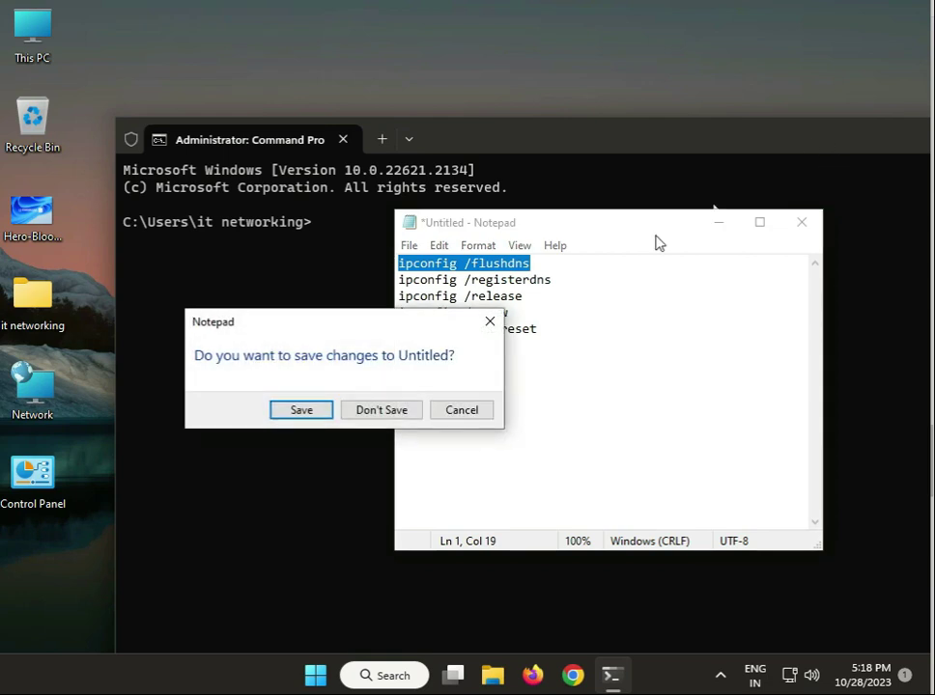
pyautogui.click(319, 411)
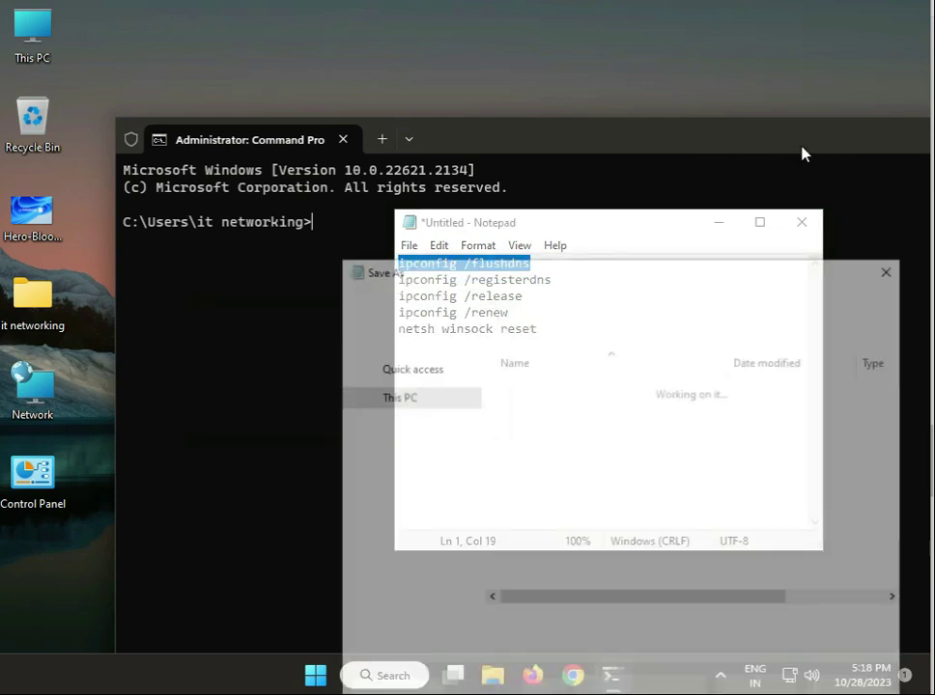
pyautogui.click(886, 273)
pyautogui.click(800, 222)
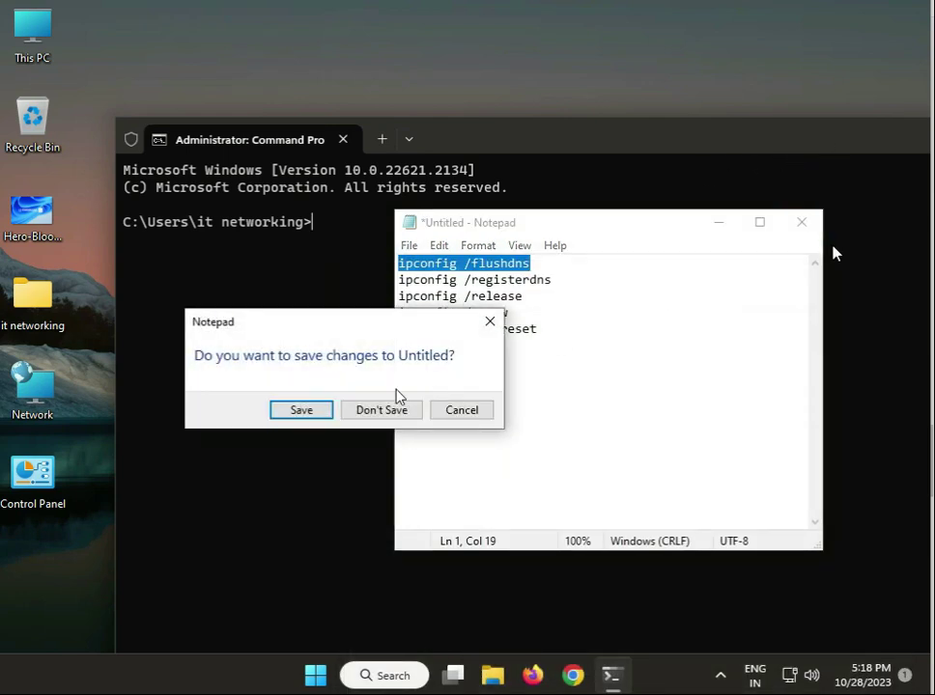
pyautogui.click(385, 411)
pyautogui.moveTo(850, 145); pyautogui.dragTo(701, 145)
pyautogui.click(883, 130)
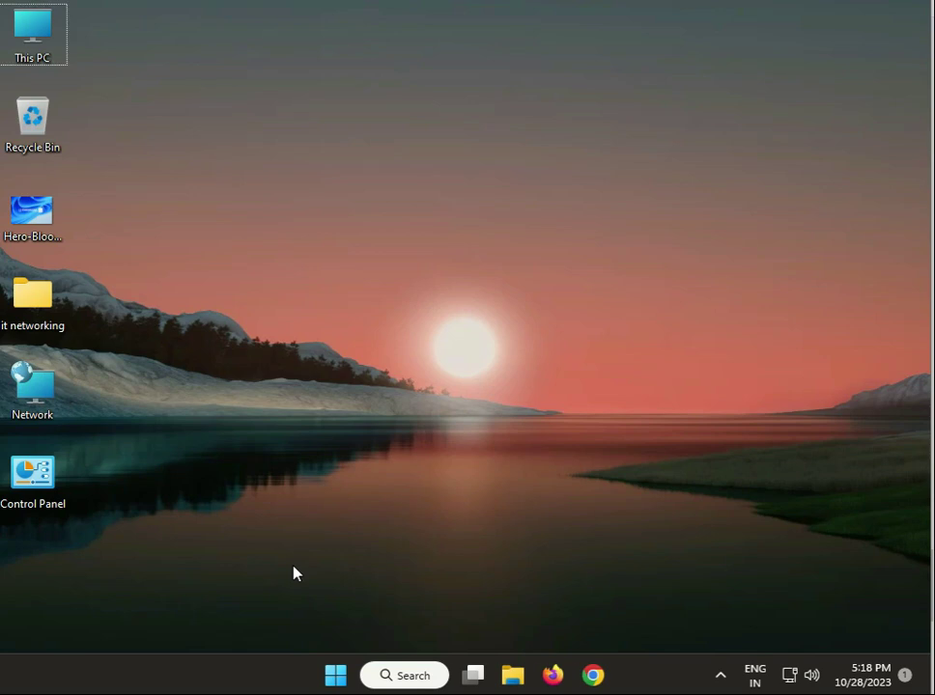
# - Open the temporary files folder by running %temp% from the Run dialog
pyautogui.press('super+r')
pyautogui.write('%')
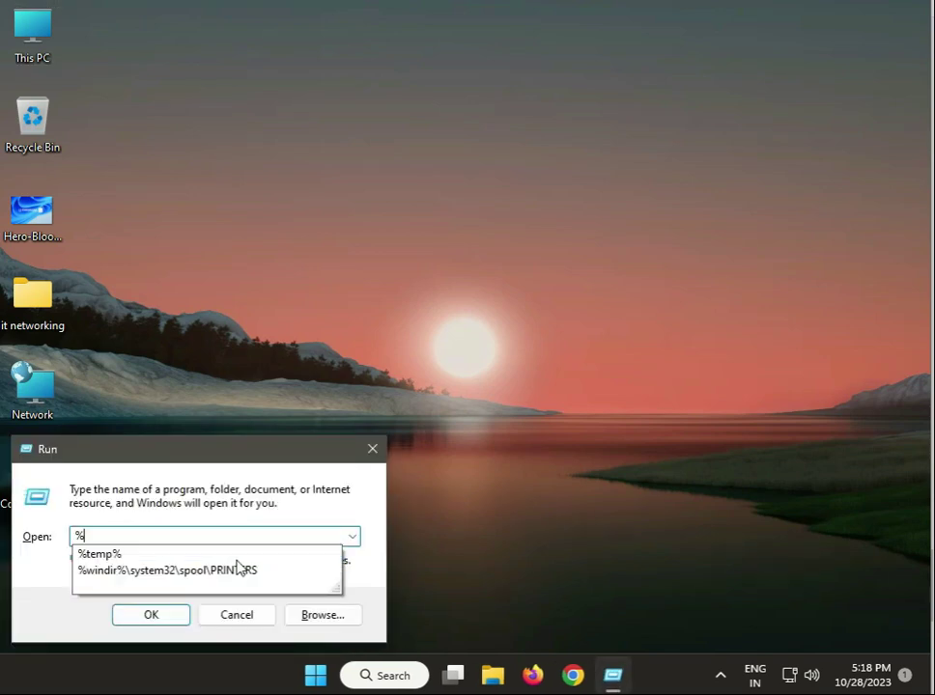
pyautogui.click(187, 557)
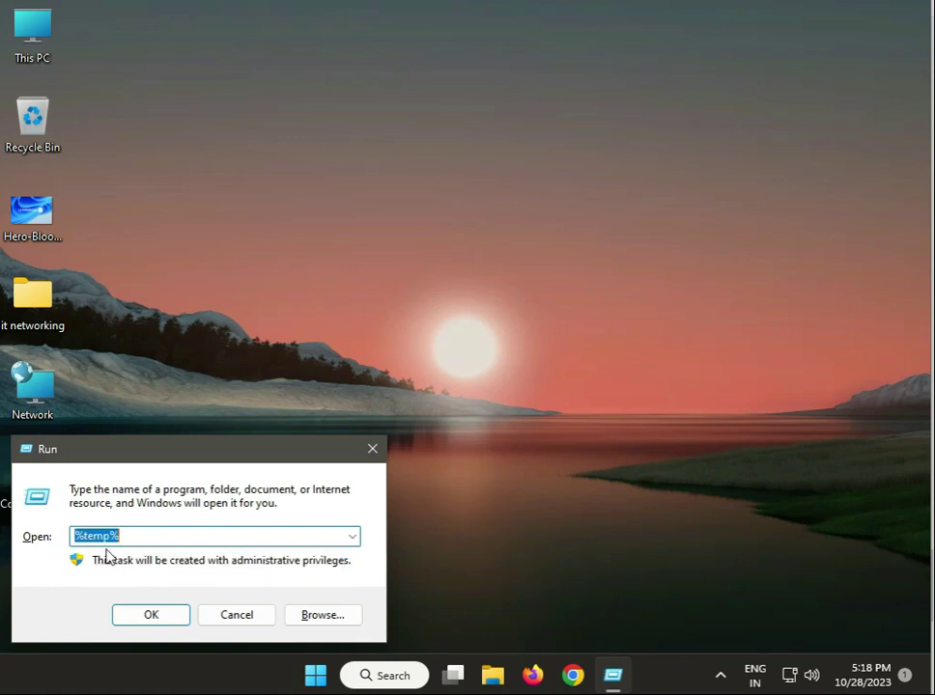
pyautogui.click(146, 615)
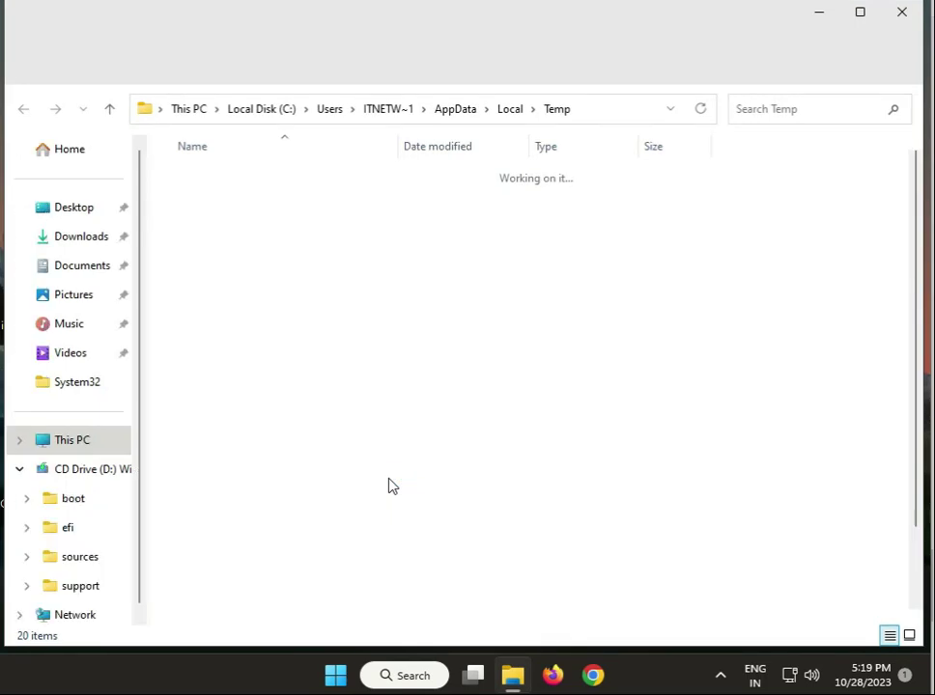
# - Permanently delete all items in the Temp folder, skipping every file in use, and close the folder window
pyautogui.hotkey('ctrl', 'a')
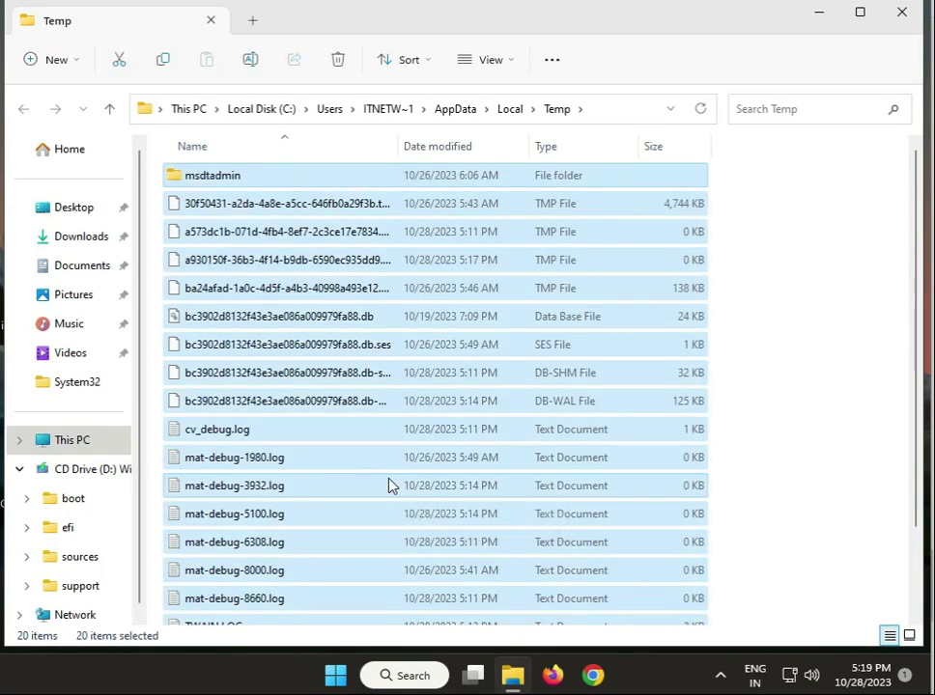
pyautogui.hotkey('shift', 'Delete')
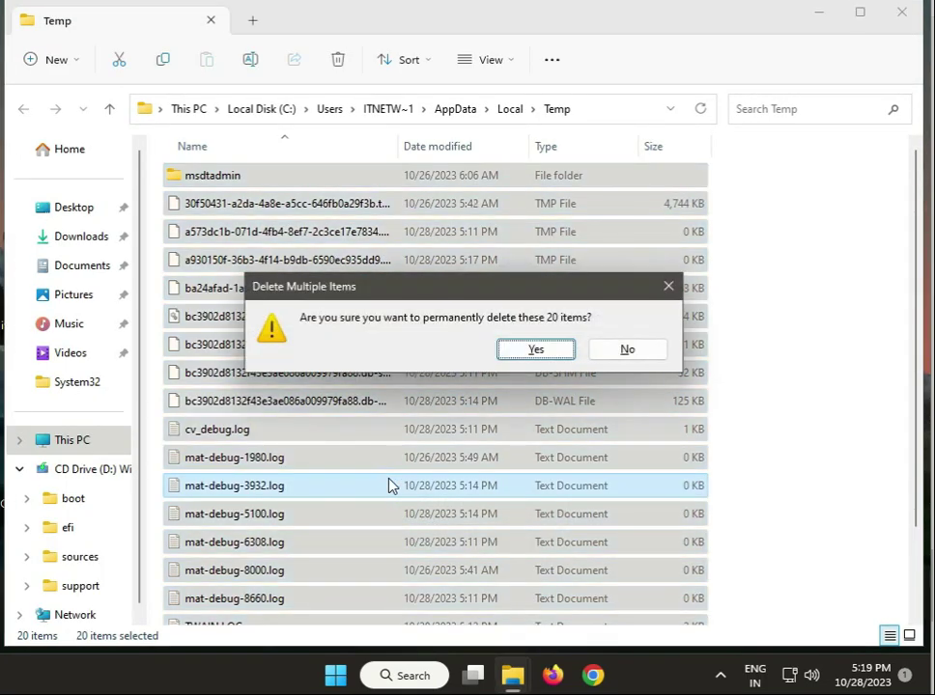
pyautogui.press('Return')
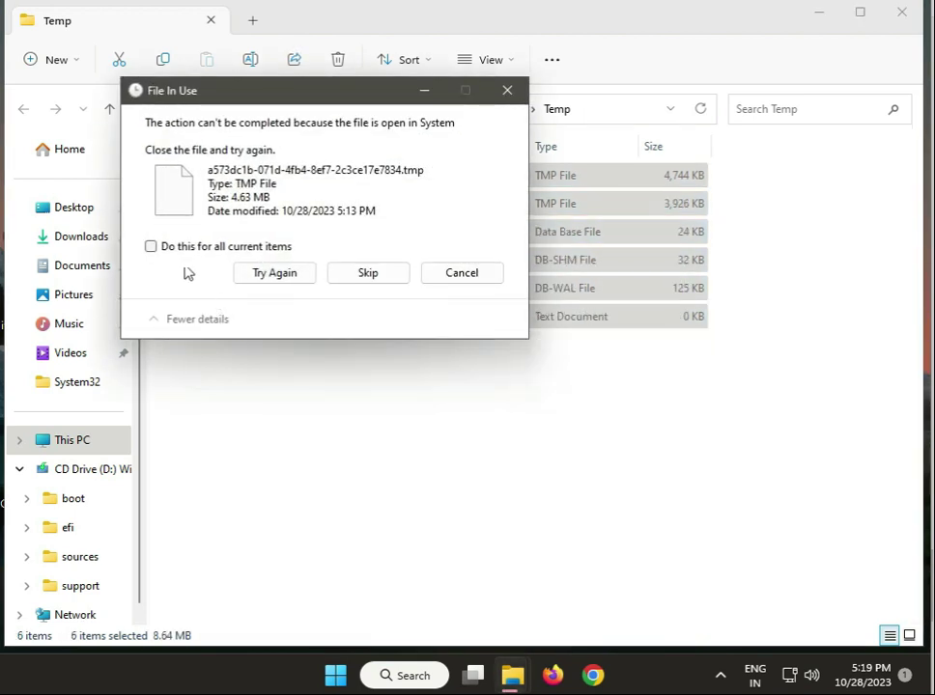
pyautogui.click(193, 247)
pyautogui.click(367, 273)
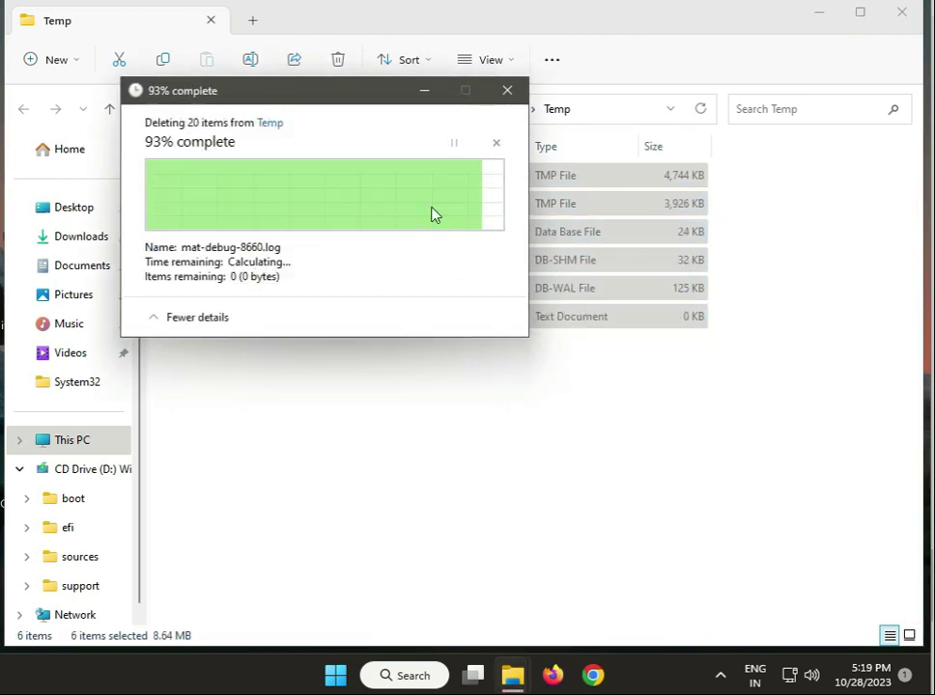
pyautogui.click(901, 13)
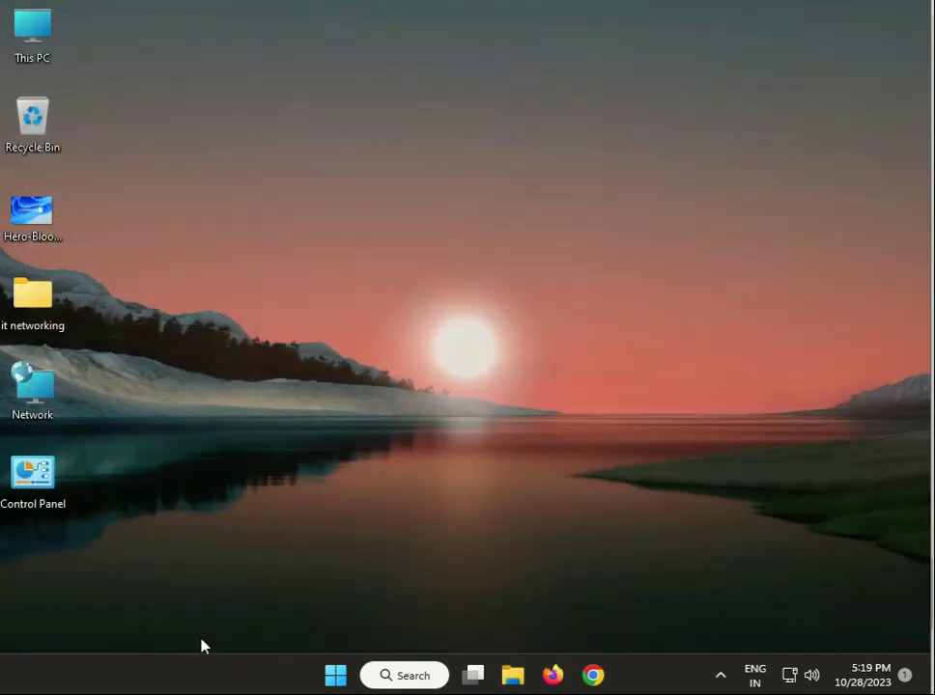
# - Start downloading and installing all available updates from Windows Update in Settings, and close Settings
pyautogui.click(338, 676)
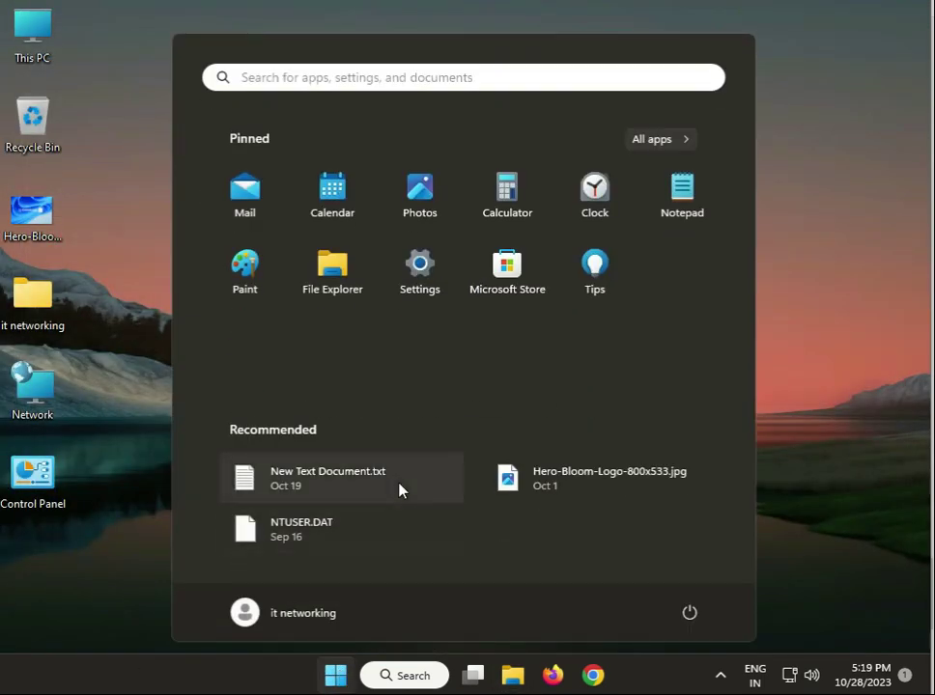
pyautogui.click(439, 277)
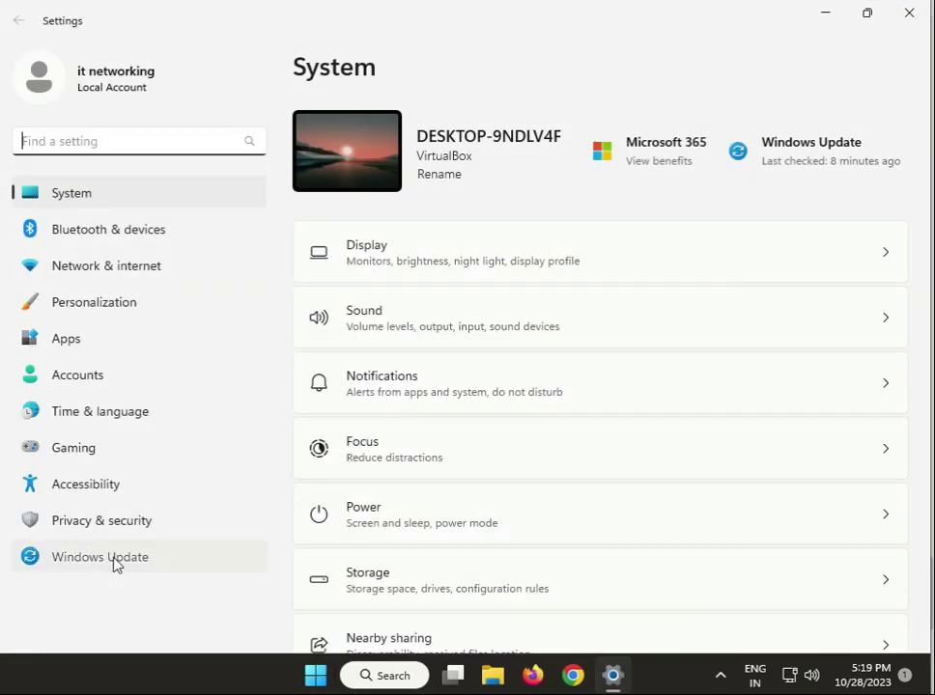
pyautogui.click(114, 565)
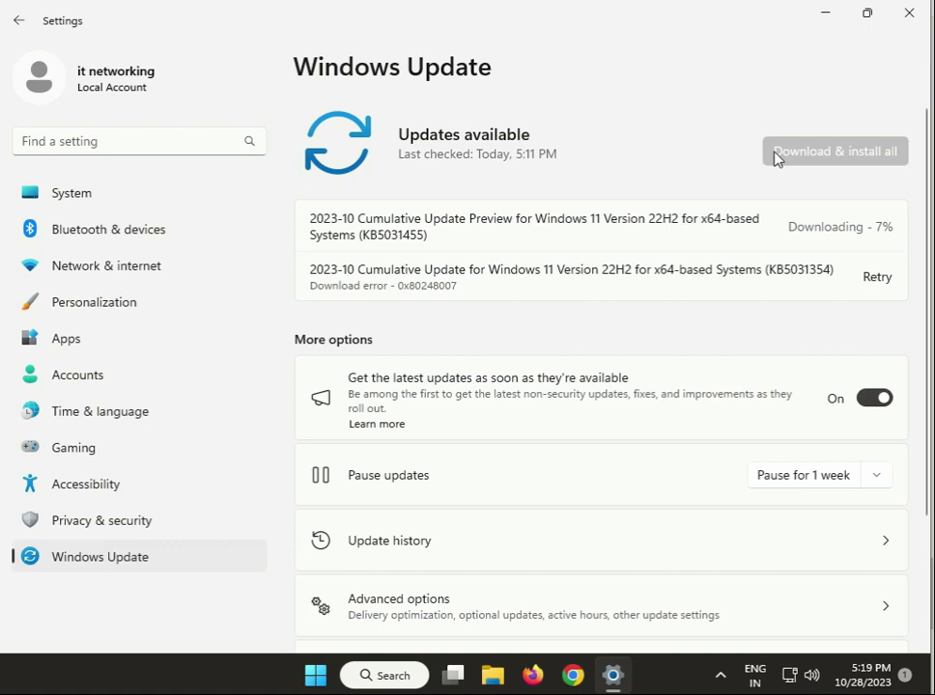
pyautogui.click(909, 14)
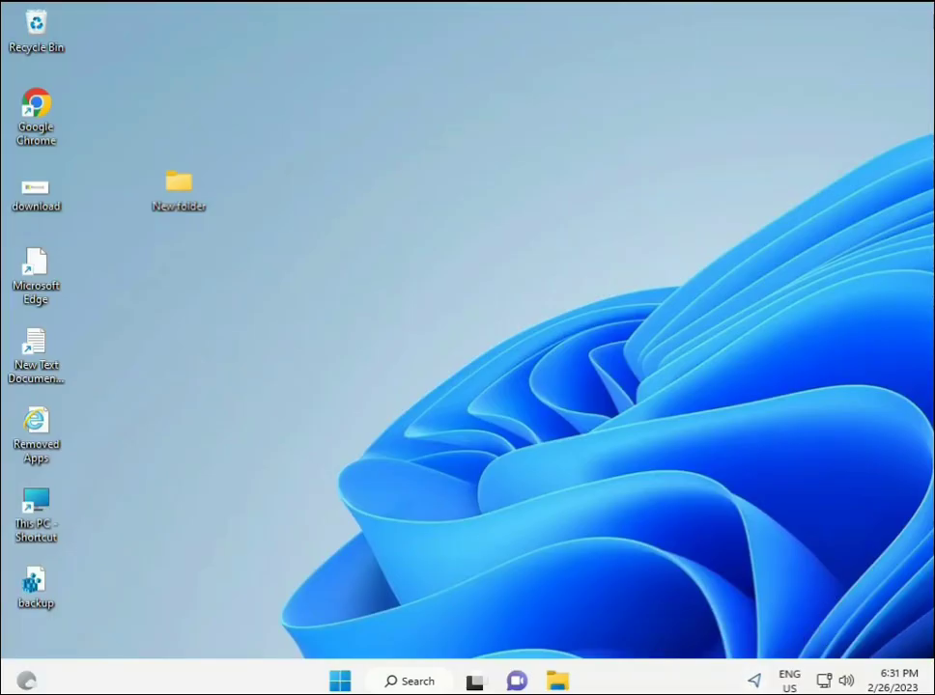
# - Search for cmd, open Command Prompt as administrator and allow it to make changes to the device
pyautogui.click(340, 680)
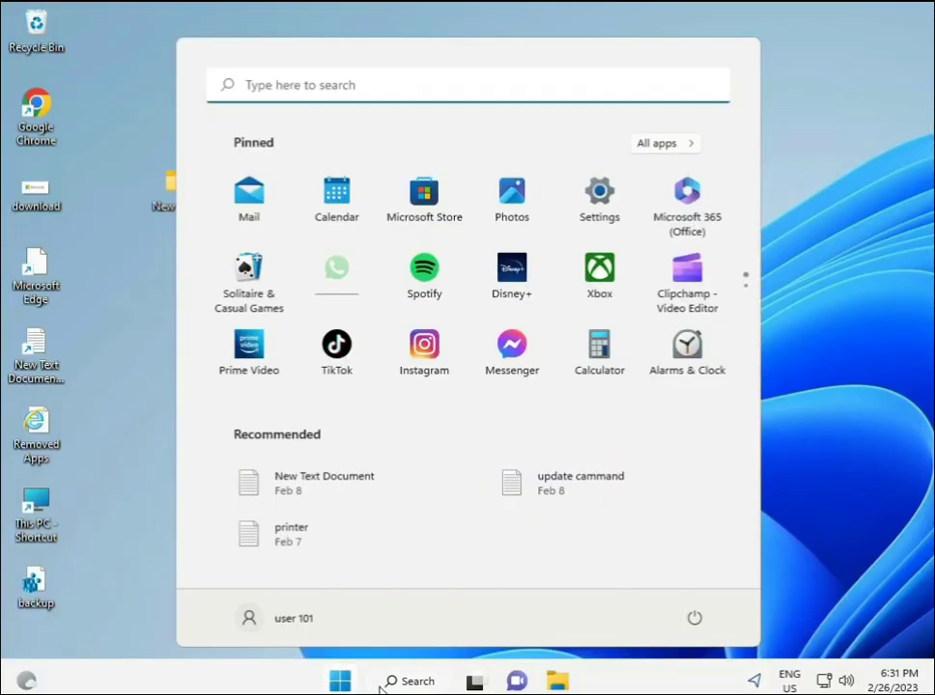
pyautogui.write('cmd')
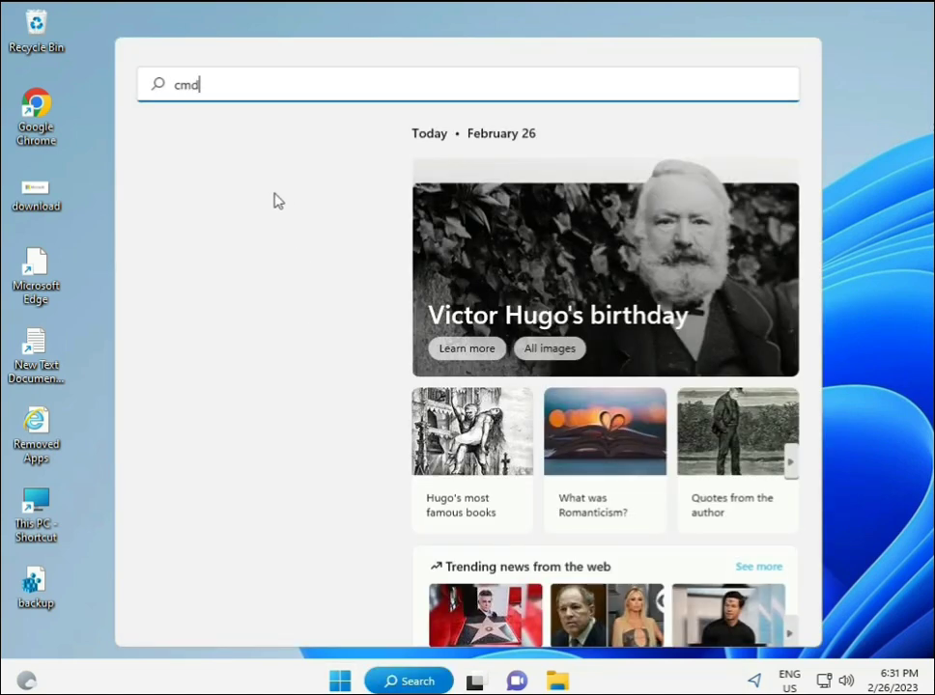
pyautogui.click(205, 227)
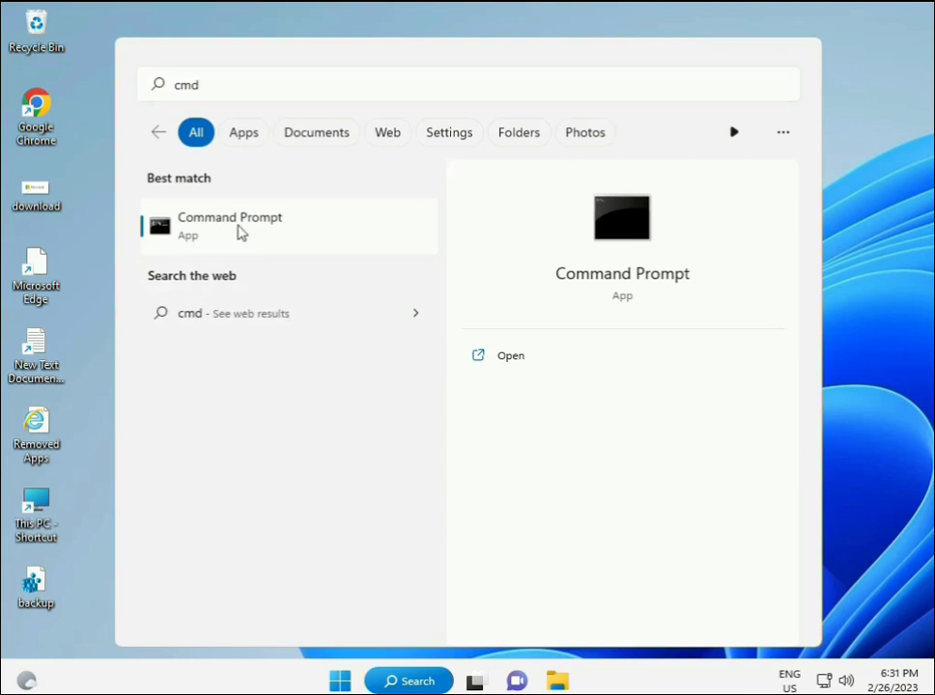
pyautogui.rightClick(240, 233)
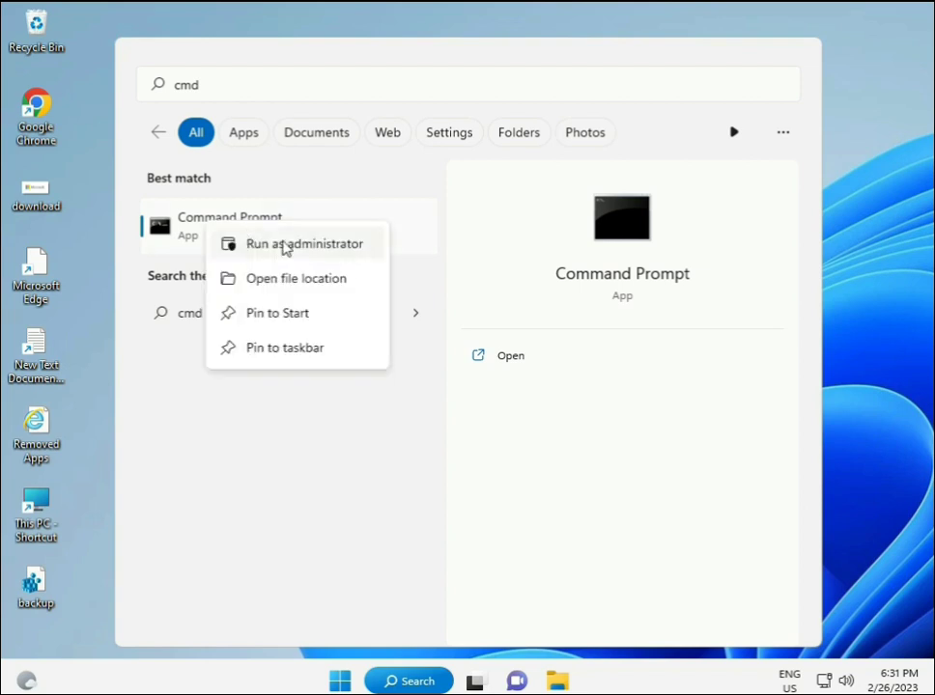
pyautogui.press('Escape')
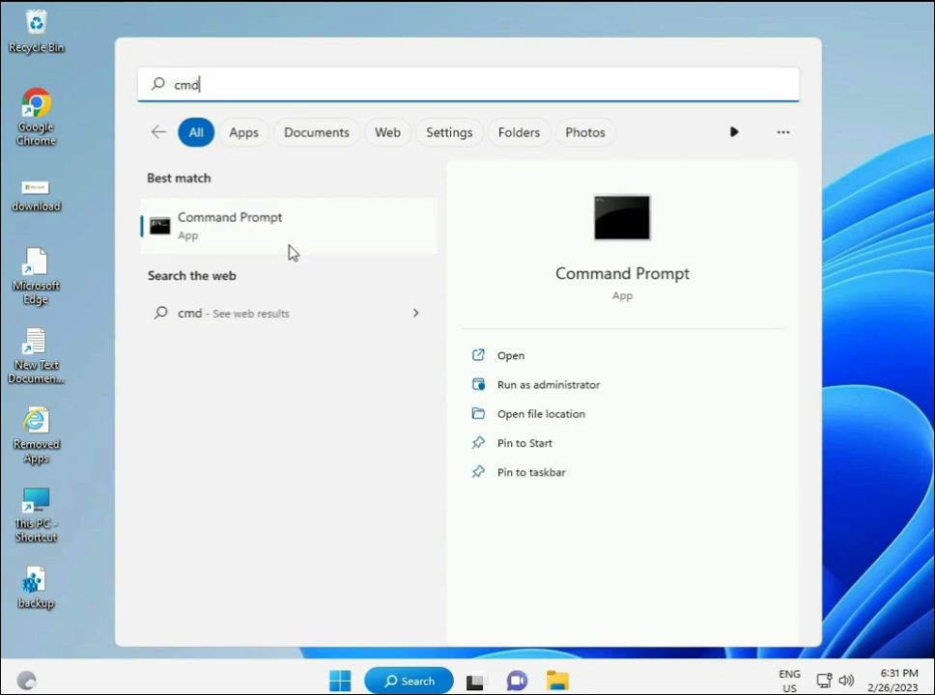
pyautogui.hotkey('ctrl', 'shift', 'Return')
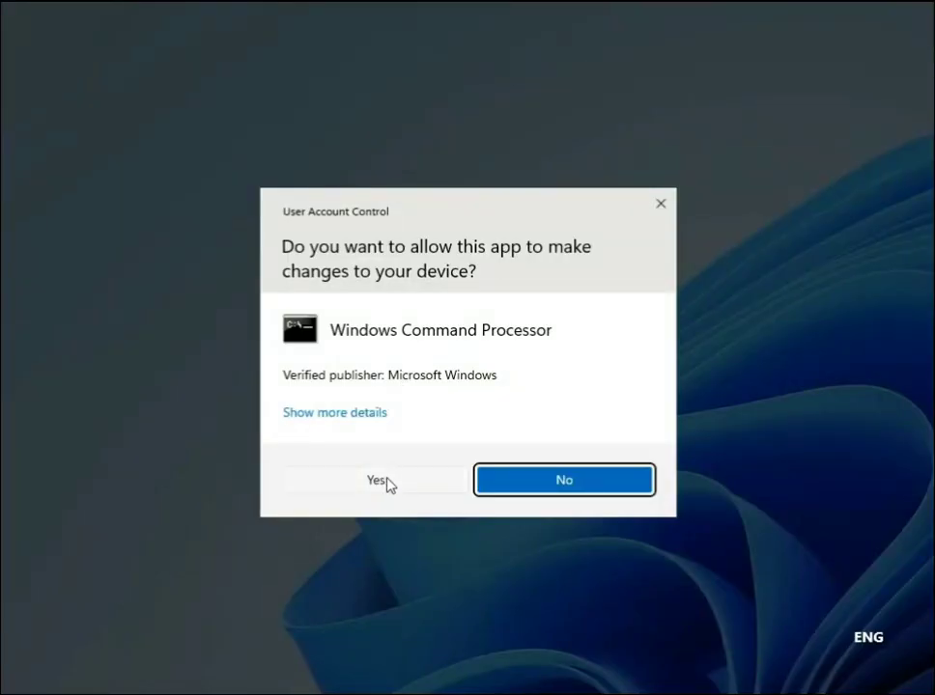
pyautogui.click(387, 485)
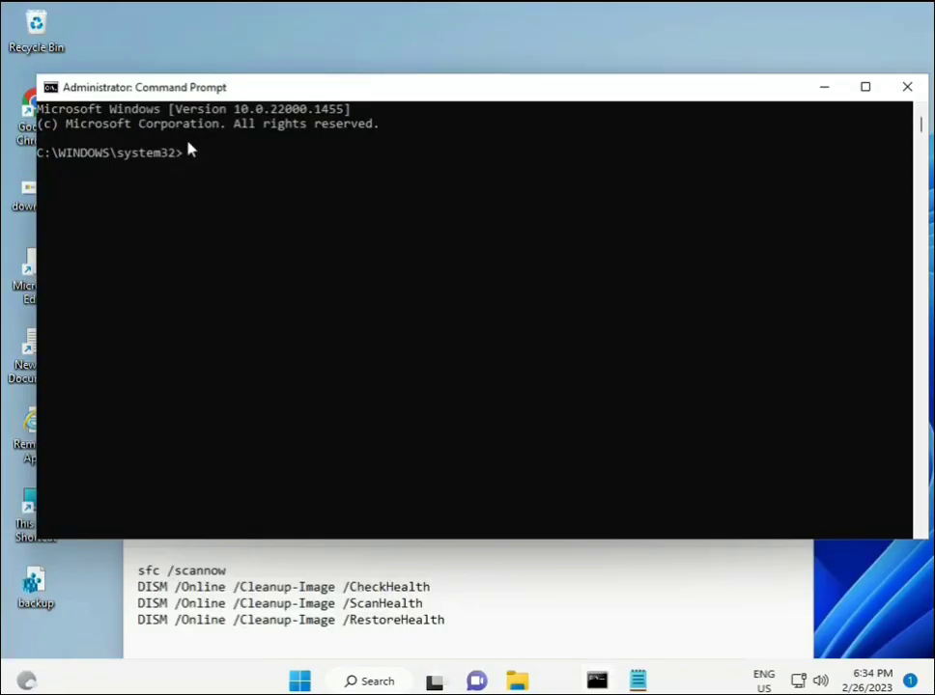
# - Run the system file check command sfc /scannow in the administrator Command Prompt
pyautogui.click(241, 205)
pyautogui.write('sca')
pyautogui.press('BackSpace')
pyautogui.press('BackSpace')
pyautogui.press('BackSpace')
pyautogui.write('sfc /scannow')
pyautogui.press('Return')
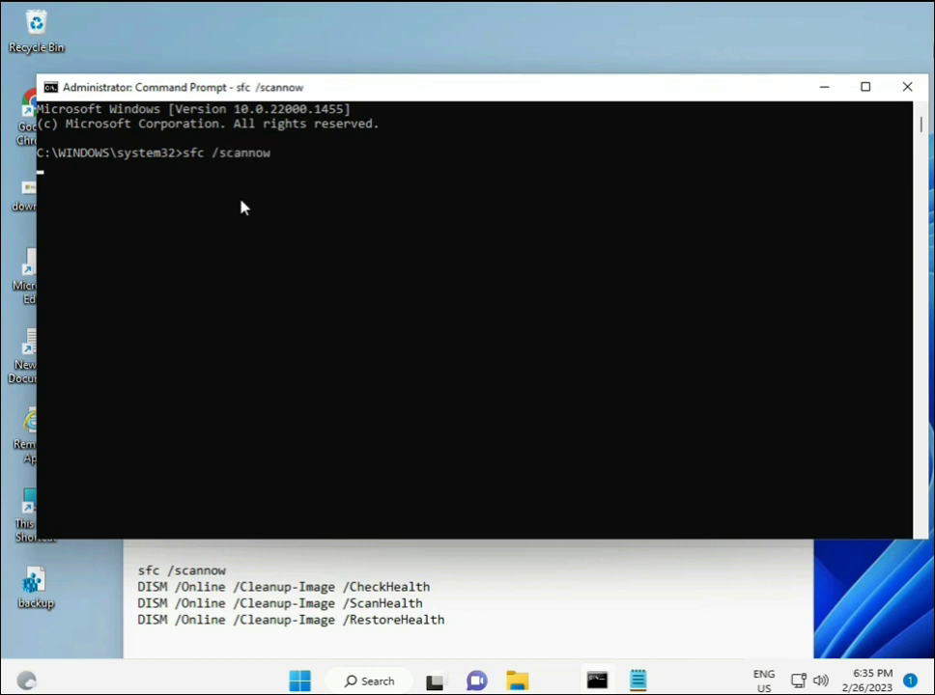
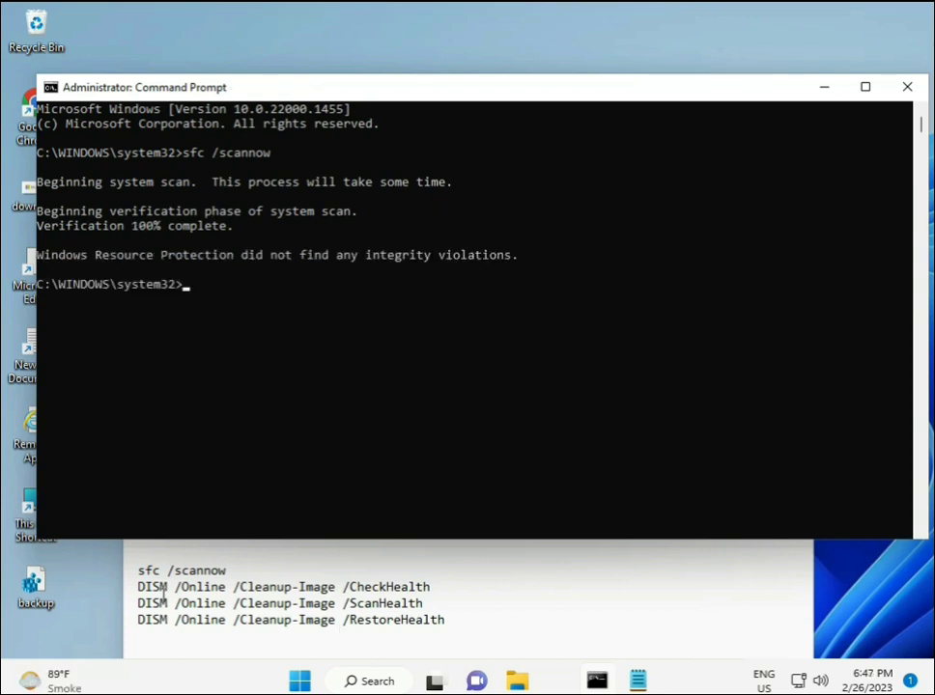
# - Copy DISM /Online /Cleanup-Image /CheckHealth from the Notepad list into the Command Prompt and run it
pyautogui.moveTo(137, 585); pyautogui.dragTo(440, 590)
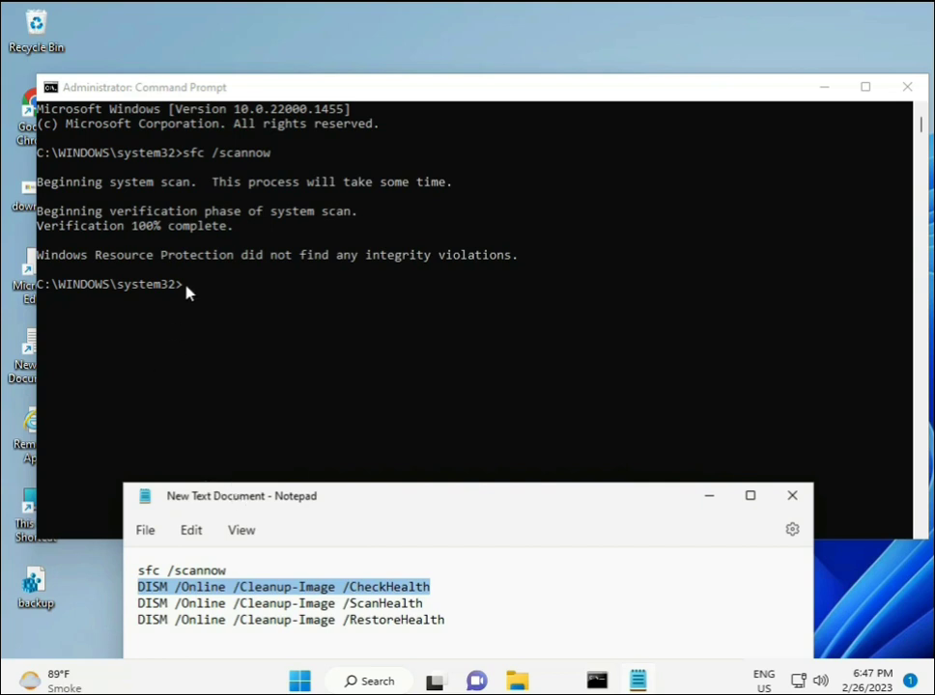
pyautogui.rightClick(250, 591)
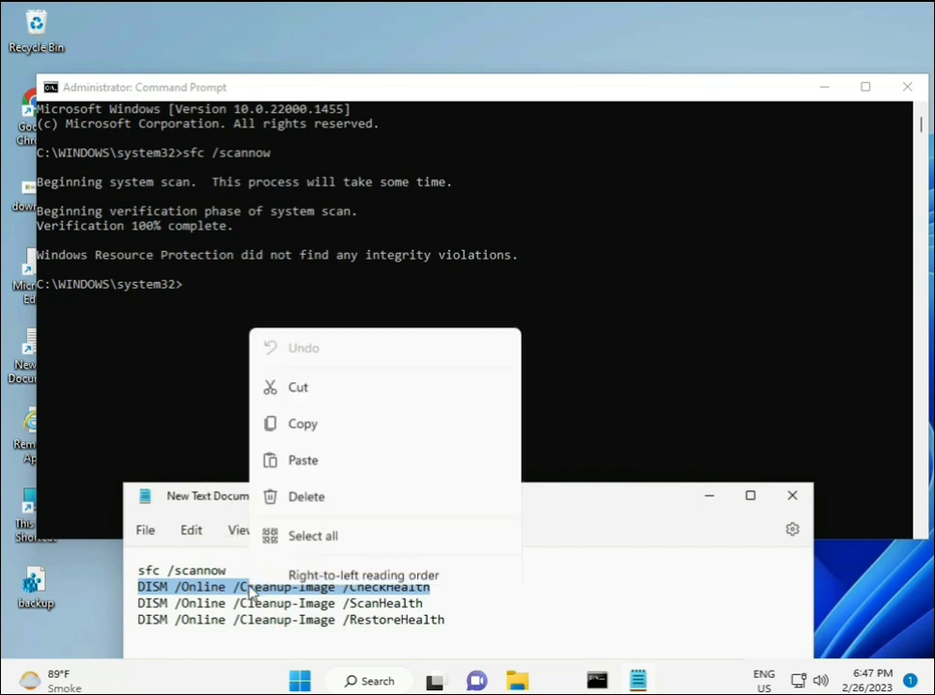
pyautogui.click(298, 305)
pyautogui.click(186, 288)
pyautogui.click(186, 287)
pyautogui.press('Escape')
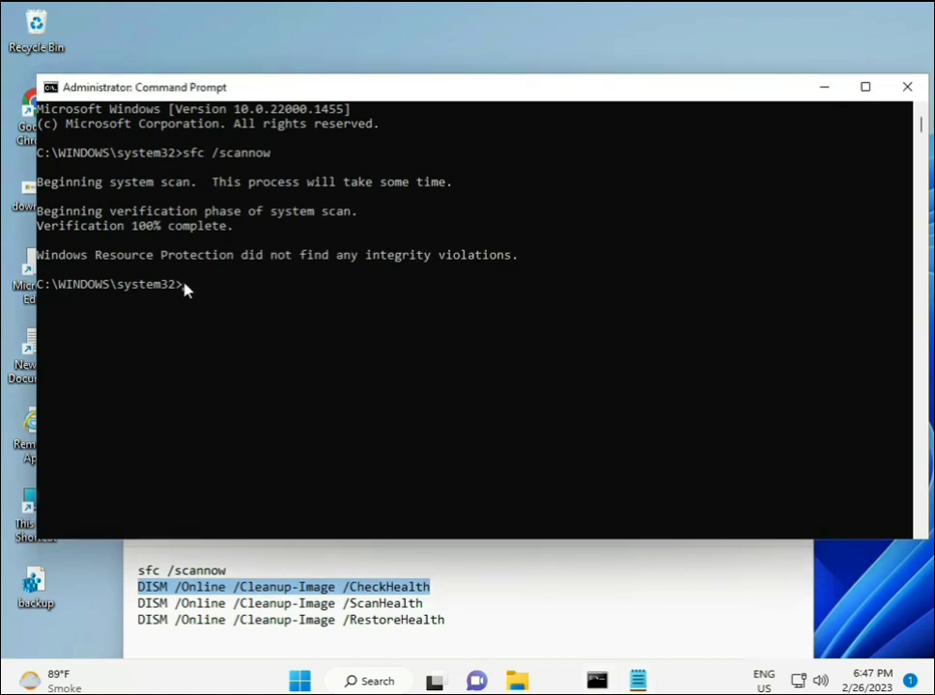
pyautogui.rightClick(79, 88)
pyautogui.moveTo(196, 229)
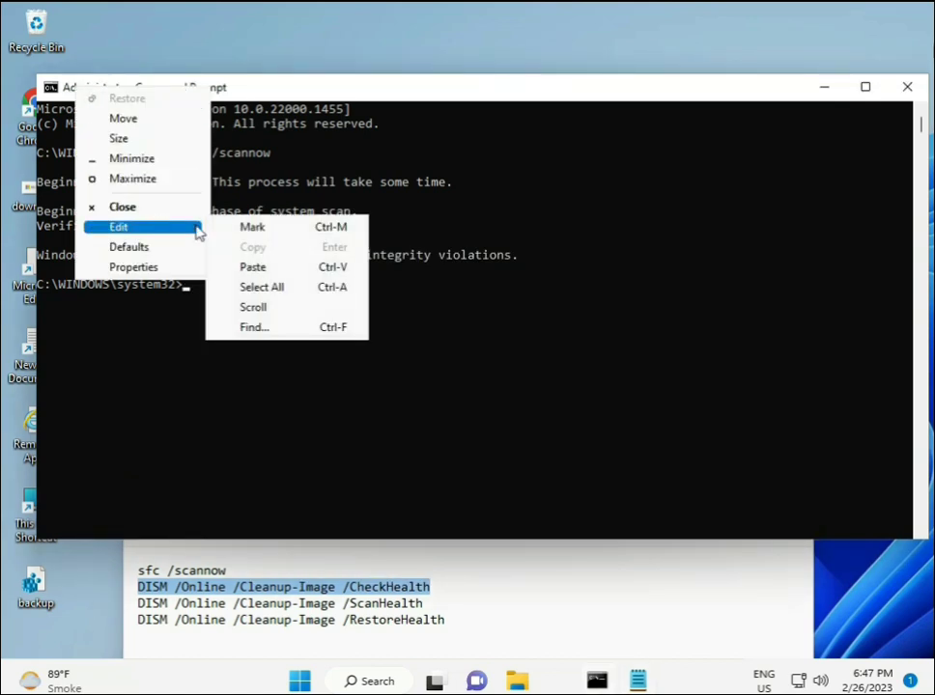
pyautogui.click(251, 269)
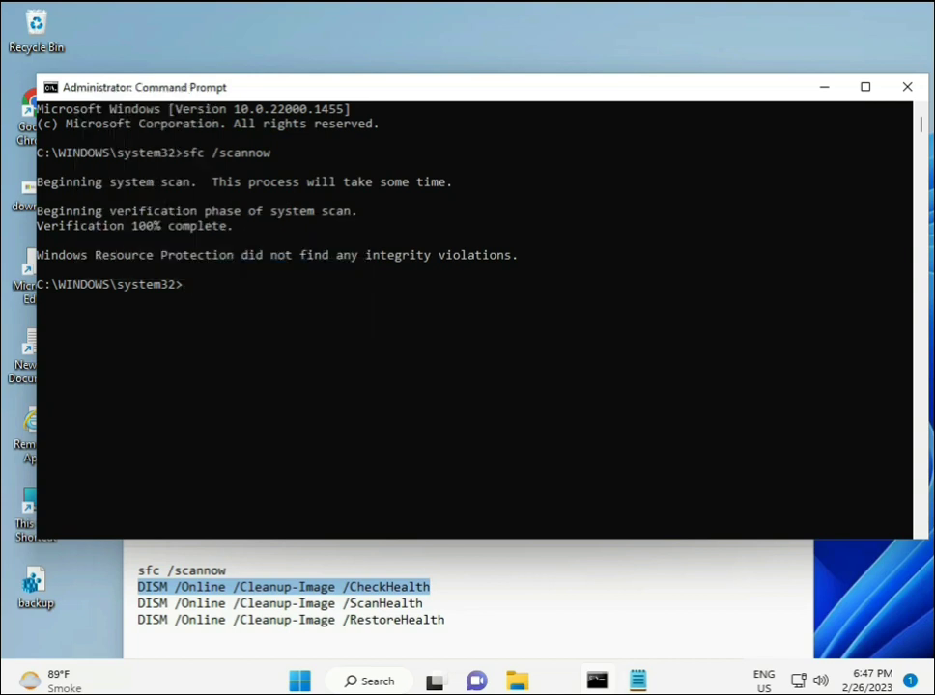
pyautogui.click(184, 288)
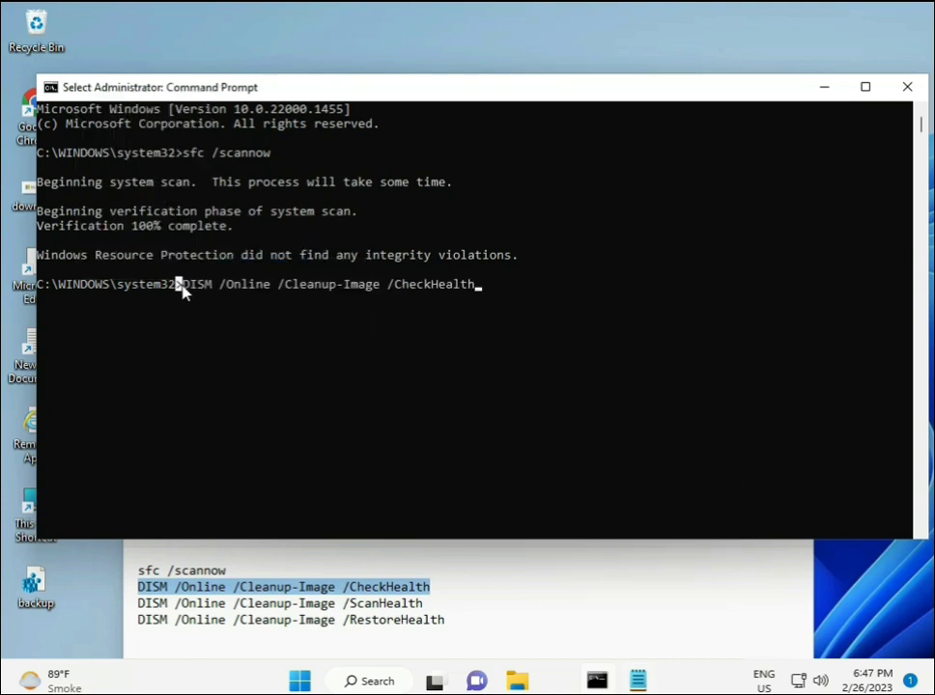
pyautogui.rightClick(194, 299)
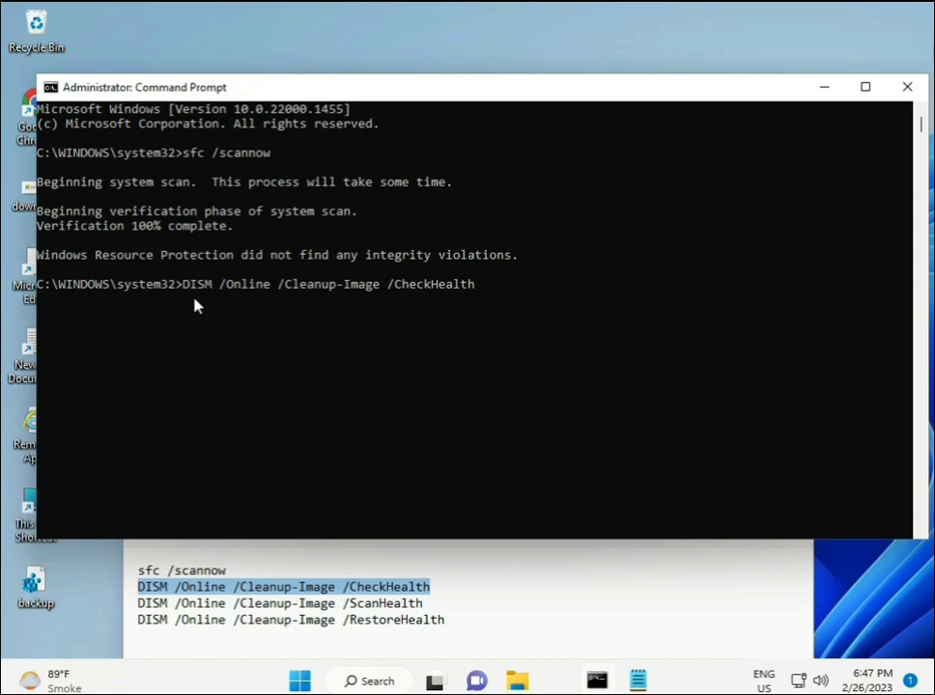
pyautogui.press('Return')
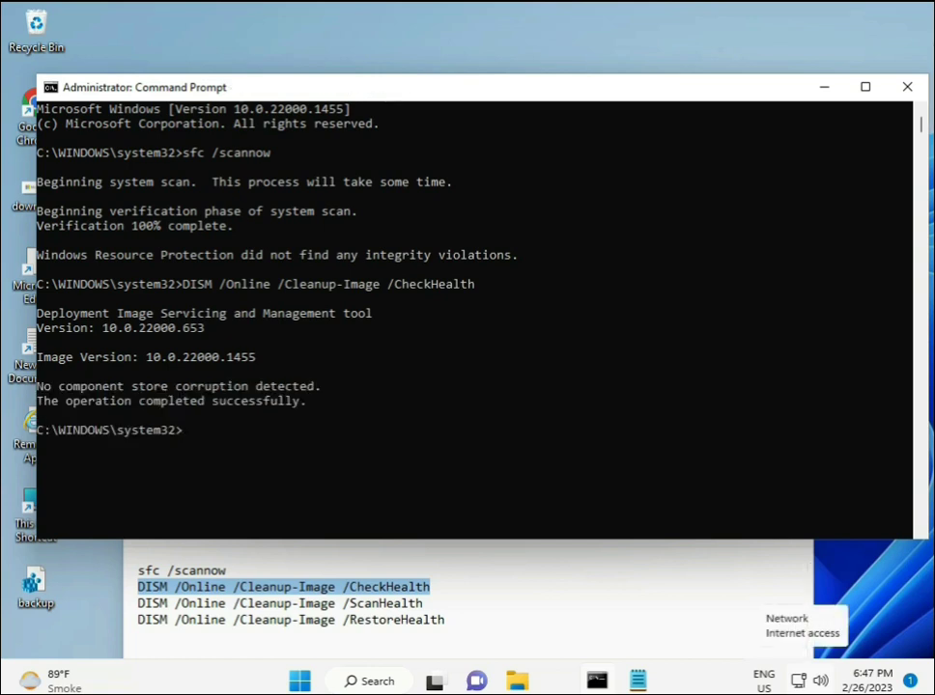
# - Copy DISM /Online /Cleanup-Image /ScanHealth from the Notepad list into the Command Prompt and run it
pyautogui.moveTo(130, 611); pyautogui.dragTo(452, 599)
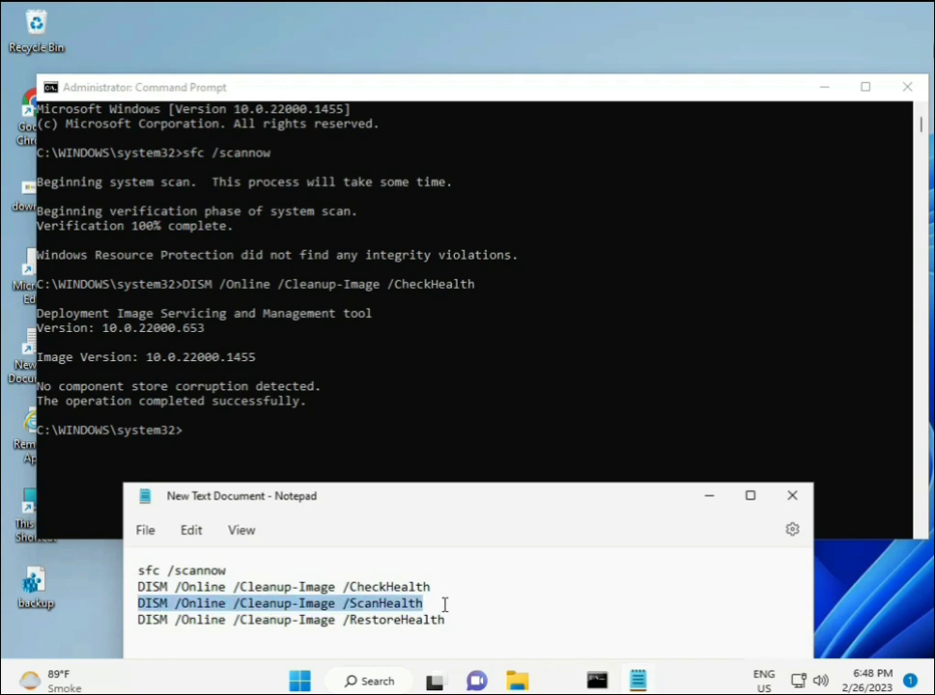
pyautogui.rightClick(416, 609)
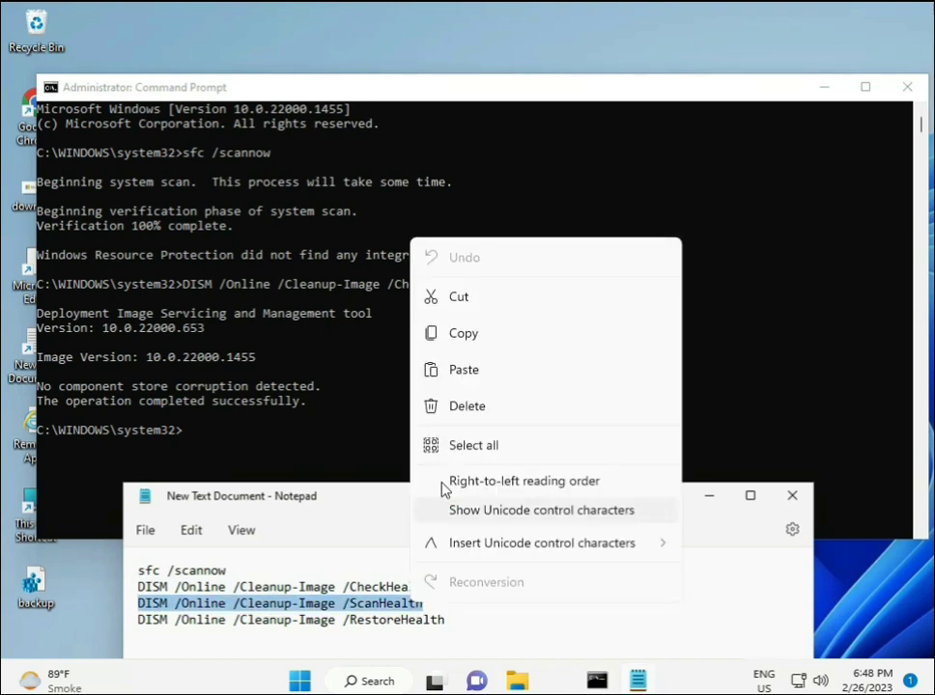
pyautogui.click(456, 338)
pyautogui.click(190, 438)
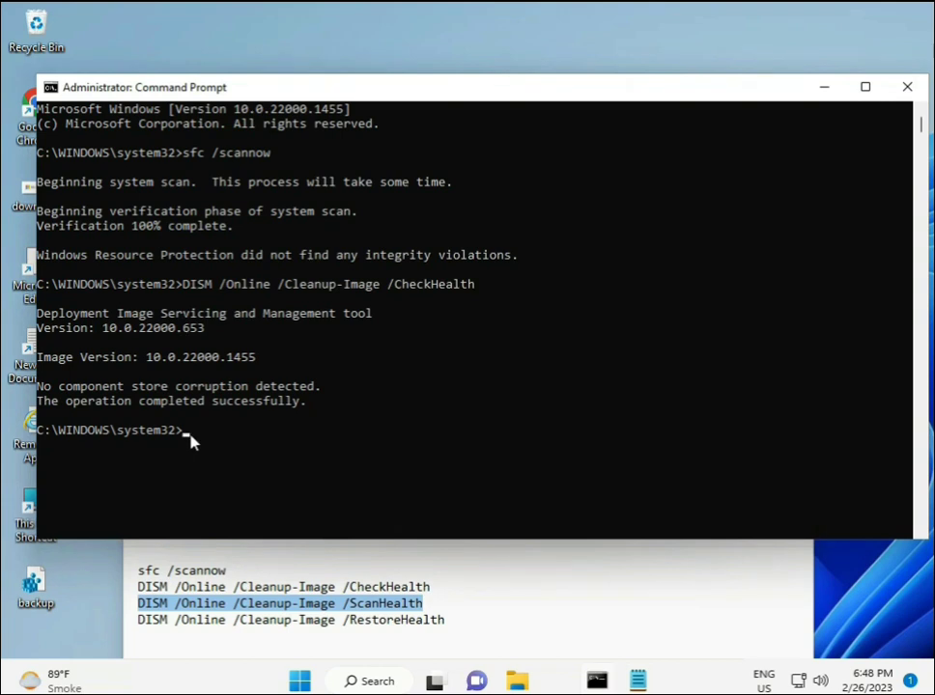
pyautogui.click(190, 439)
pyautogui.rightClick(191, 440)
pyautogui.rightClick(190, 438)
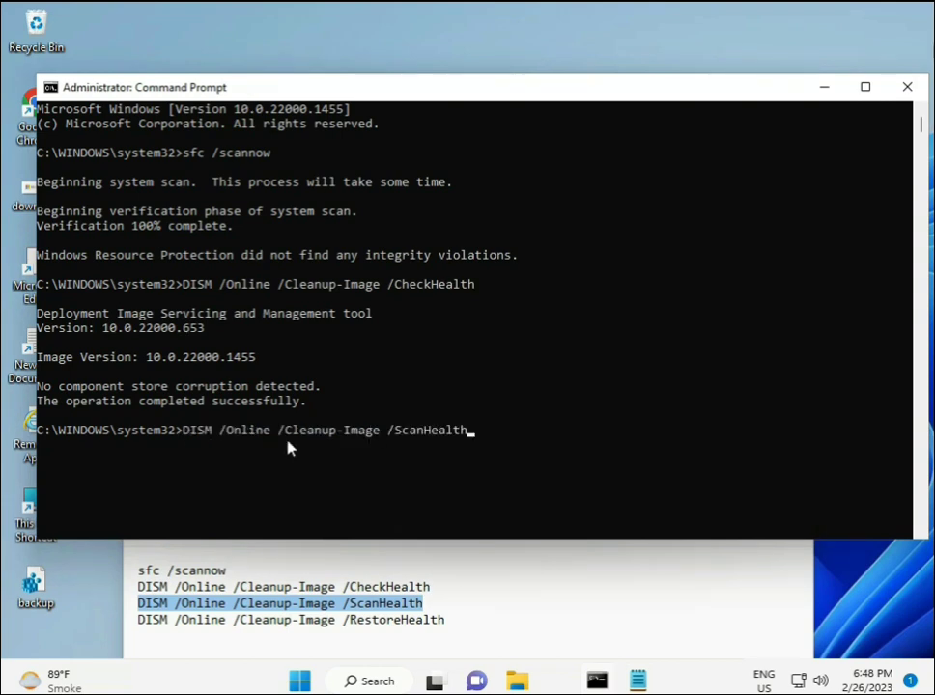
pyautogui.press('Return')
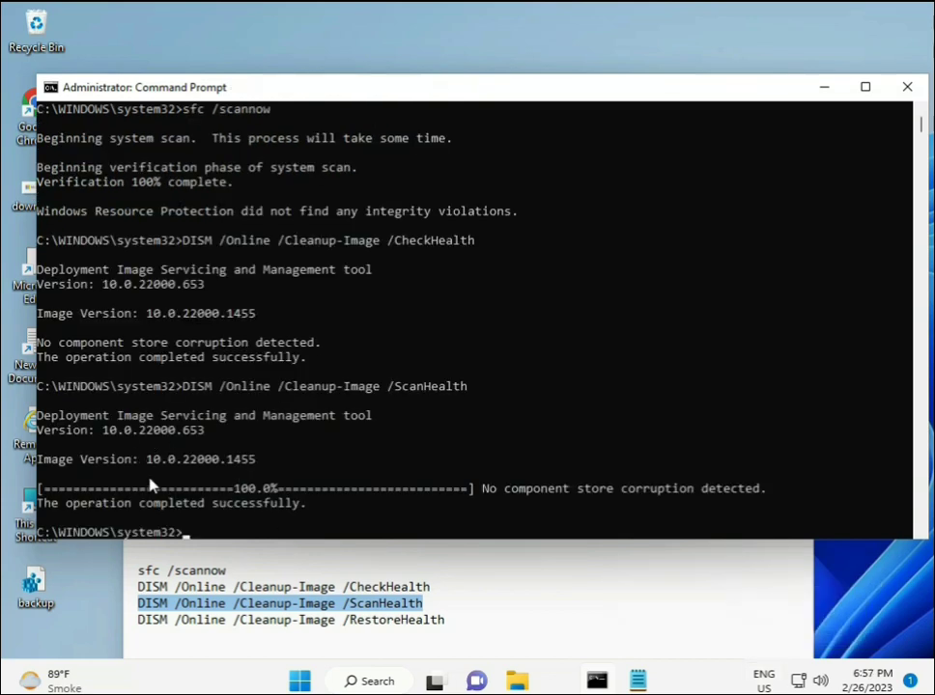
# - Copy DISM /Online /Cleanup-Image /RestoreHealth from the Notepad list and paste it at the Command Prompt
pyautogui.moveTo(211, 503); pyautogui.dragTo(307, 504)
pyautogui.click(225, 621)
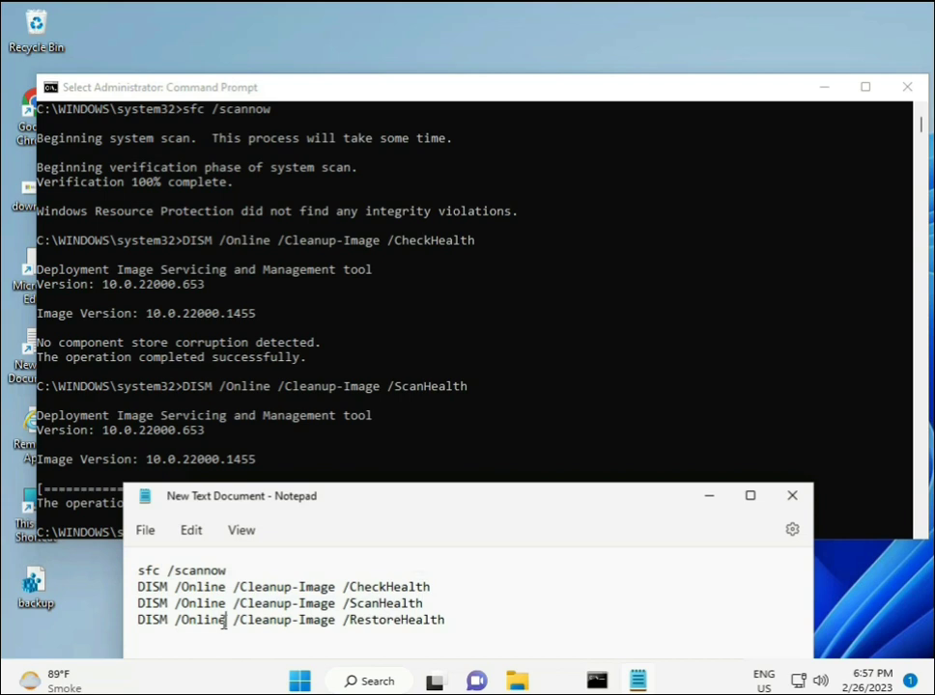
pyautogui.tripleClick(225, 621)
pyautogui.rightClick(220, 625)
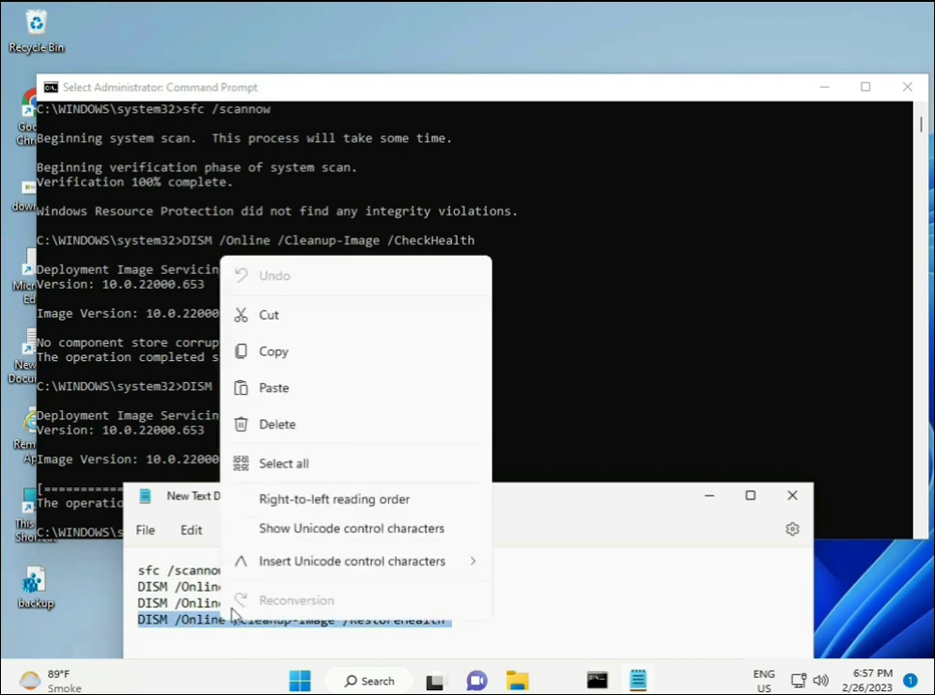
pyautogui.click(286, 369)
pyautogui.click(235, 482)
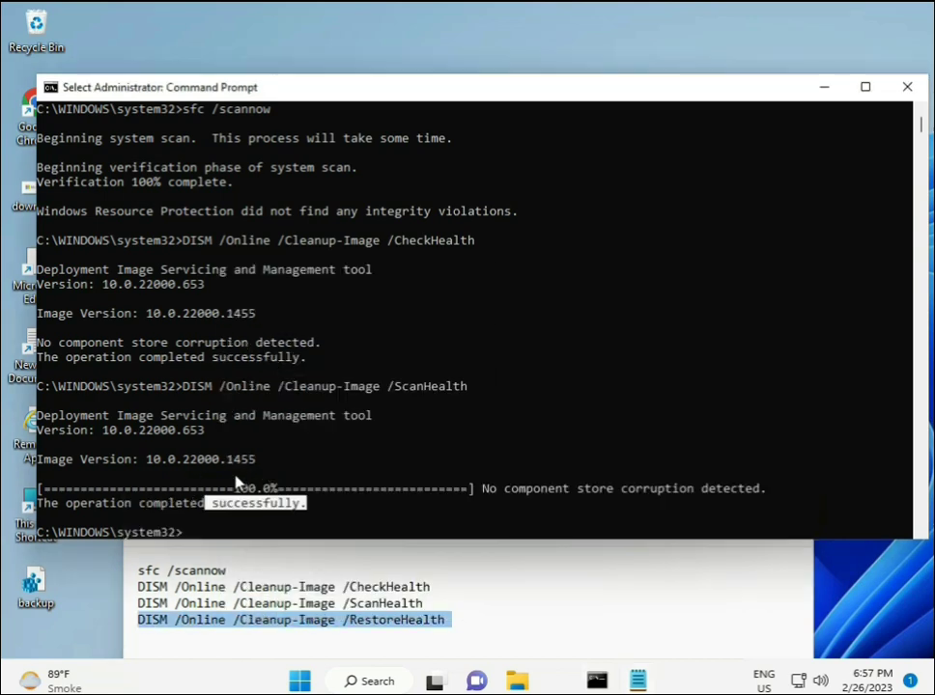
pyautogui.rightClick(188, 534)
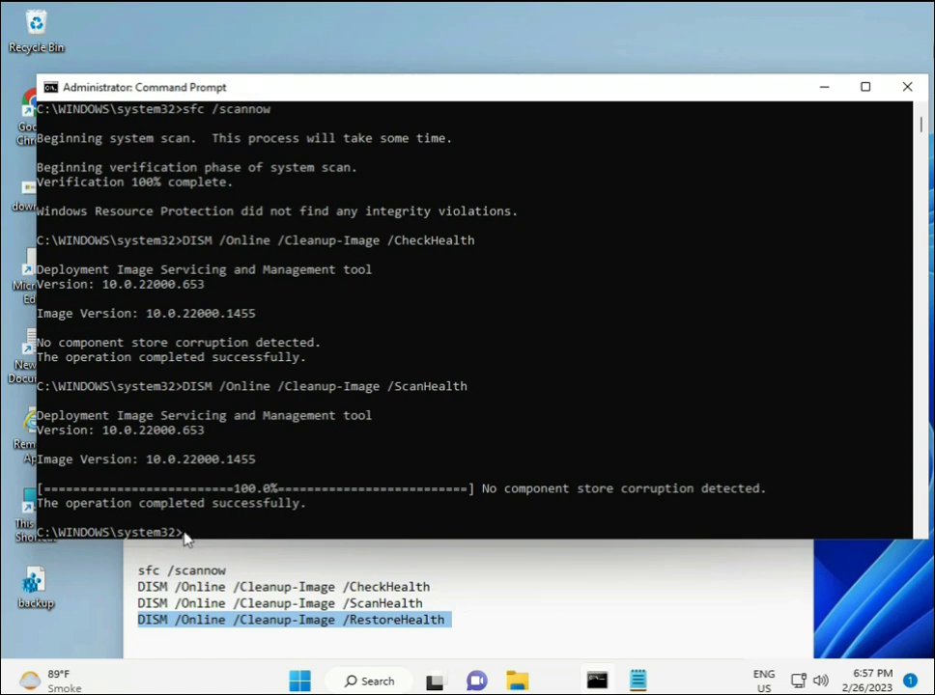
pyautogui.click(187, 536)
pyautogui.rightClick(186, 537)
pyautogui.click(186, 537)
pyautogui.rightClick(186, 537)
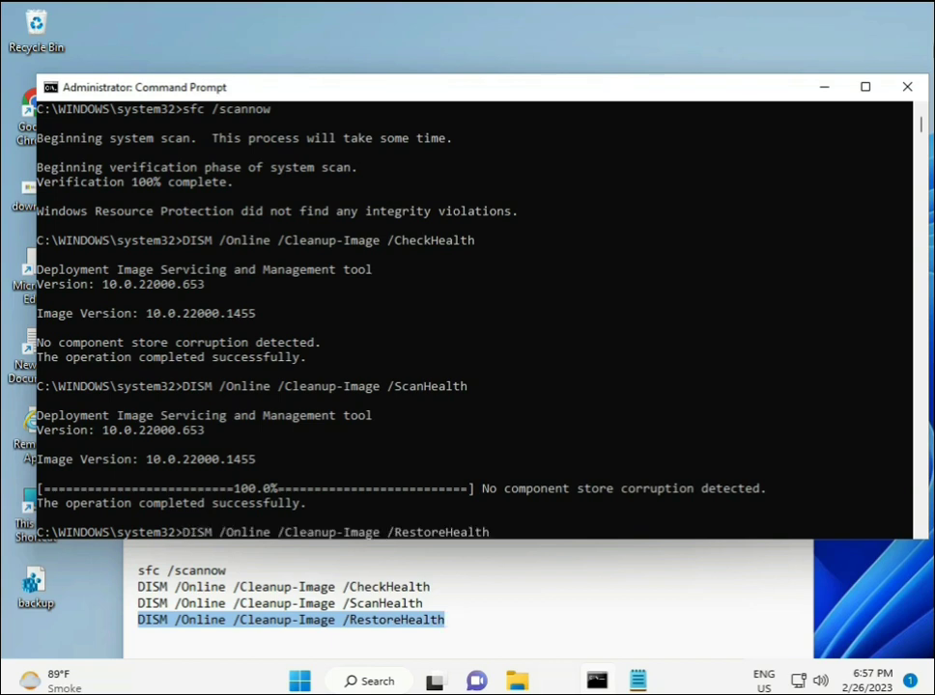
# - Run the pasted DISM RestoreHealth command in the administrator Command Prompt
pyautogui.scroll(-9, 570, 437)
pyautogui.scroll(7, 540, 444)
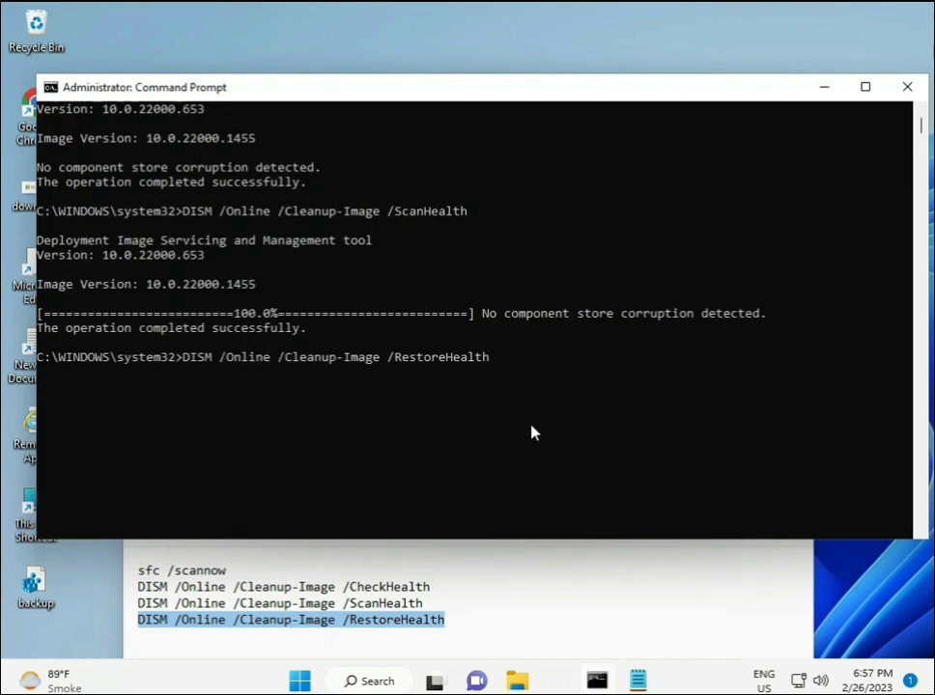
pyautogui.scroll(2, 456, 396)
pyautogui.moveTo(921, 125)
pyautogui.mouseDown()
pyautogui.moveTo(922, 138)
pyautogui.moveTo(920, 126)
pyautogui.mouseUp()
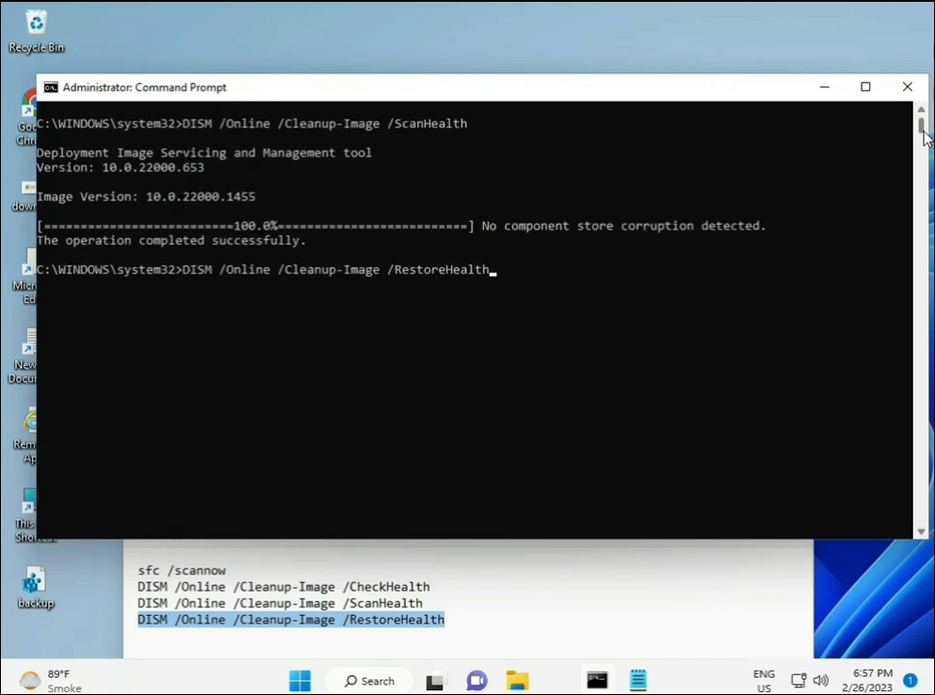
pyautogui.click(186, 272)
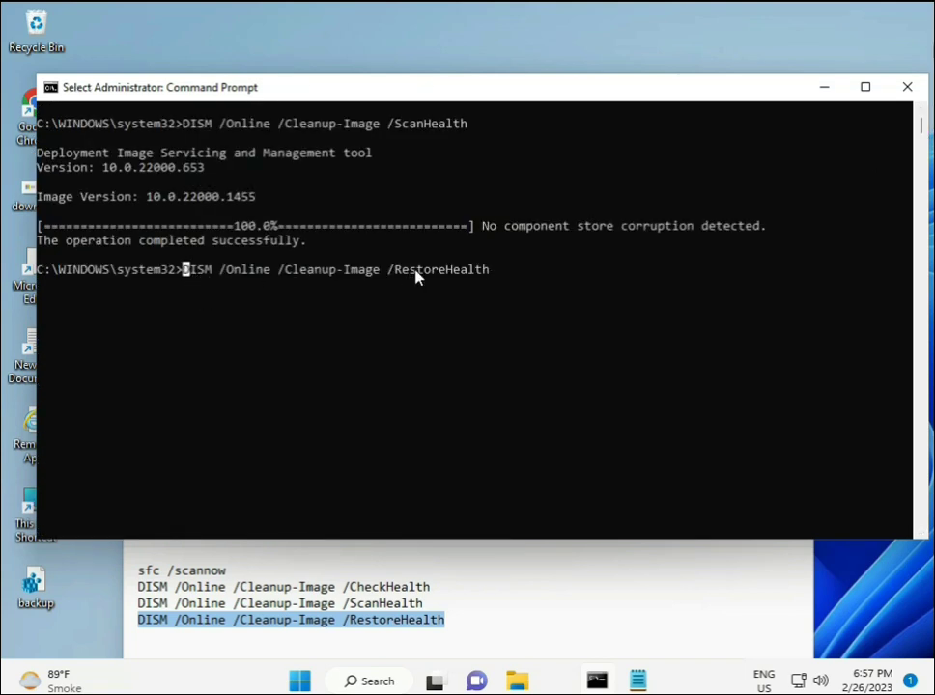
pyautogui.press('Escape')
pyautogui.press('Return')
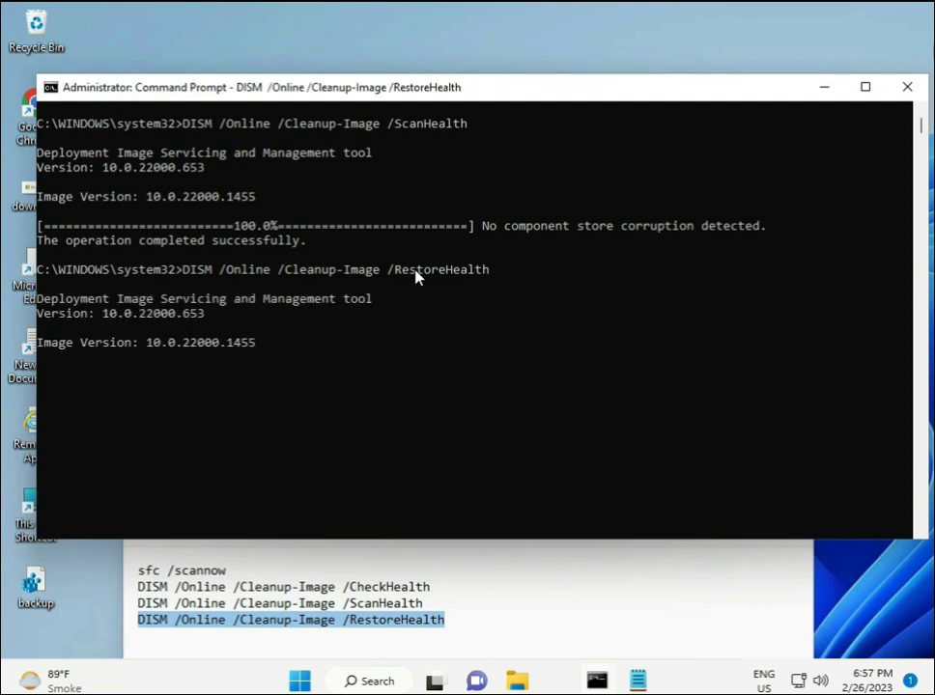